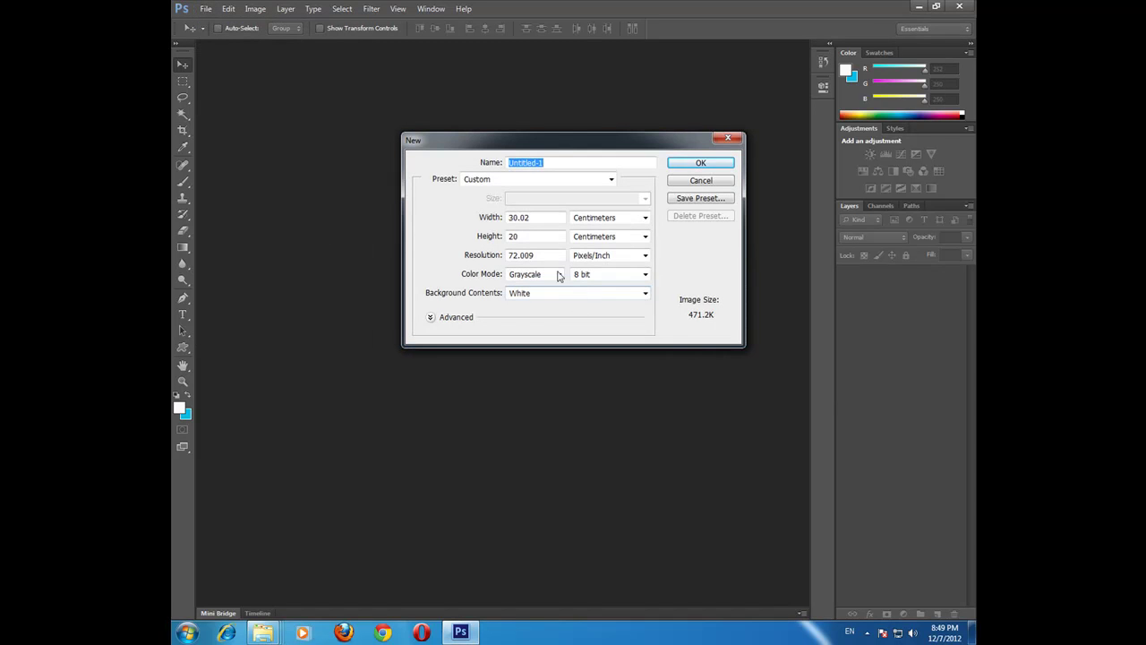
Create a new blank 30.02 × 20 cm document in RGB Color mode.
click(559, 274)
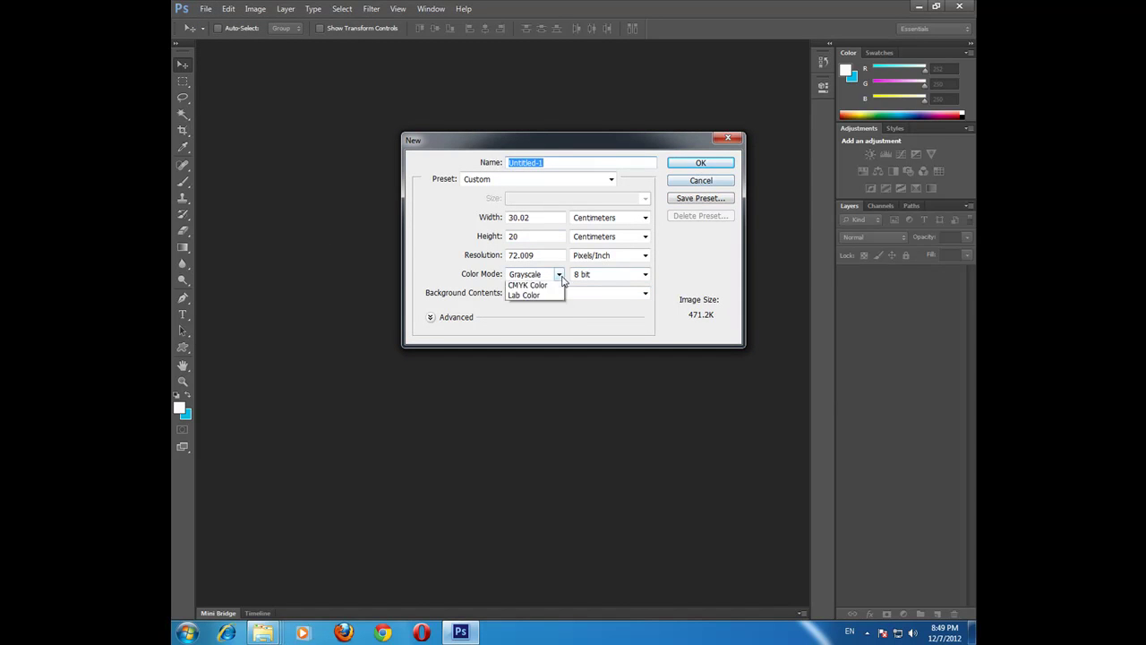
click(526, 304)
click(698, 167)
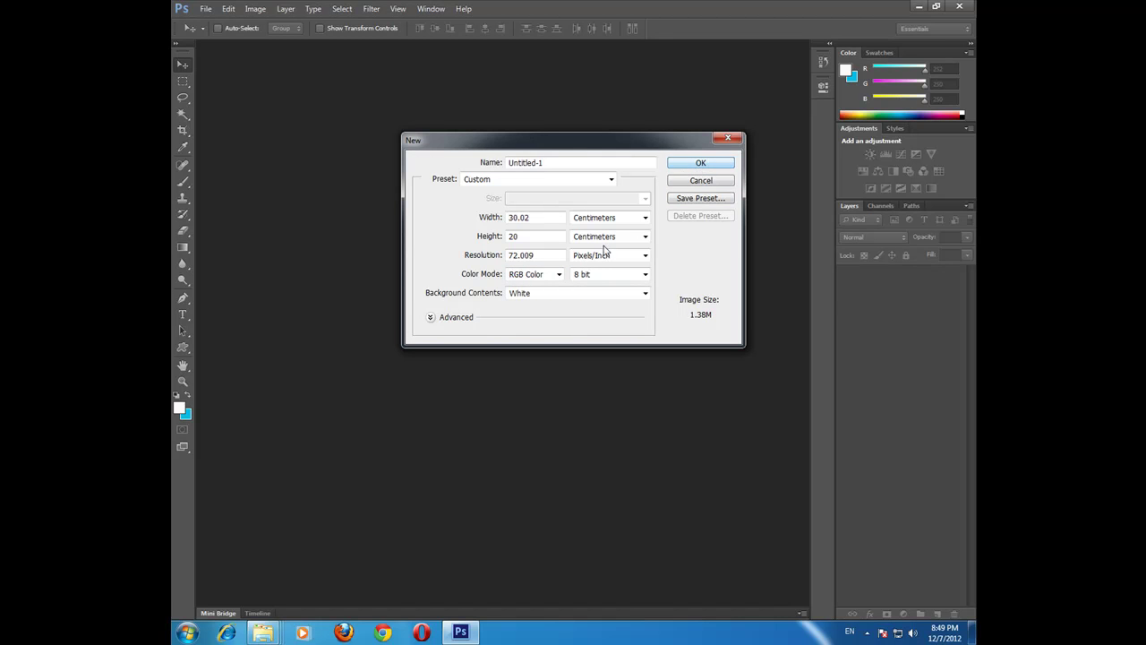
click(695, 165)
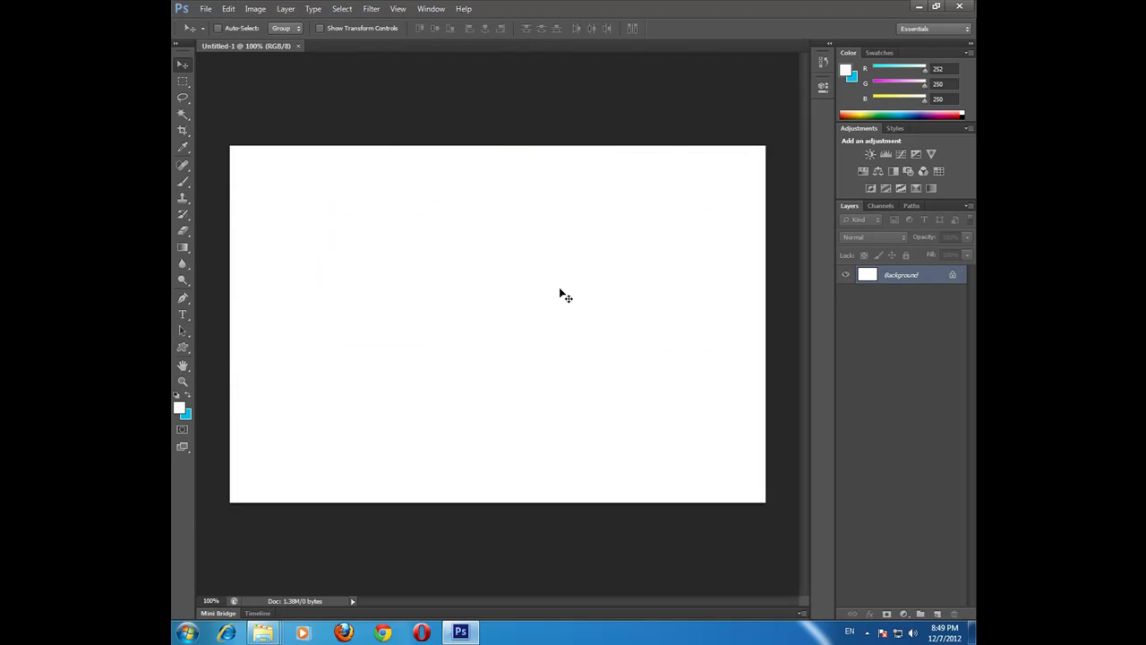
Swap the colours to white-on-black and fill the whole canvas black.
click(177, 398)
key(ctrl+a)
key(ctrl+BackSpace)
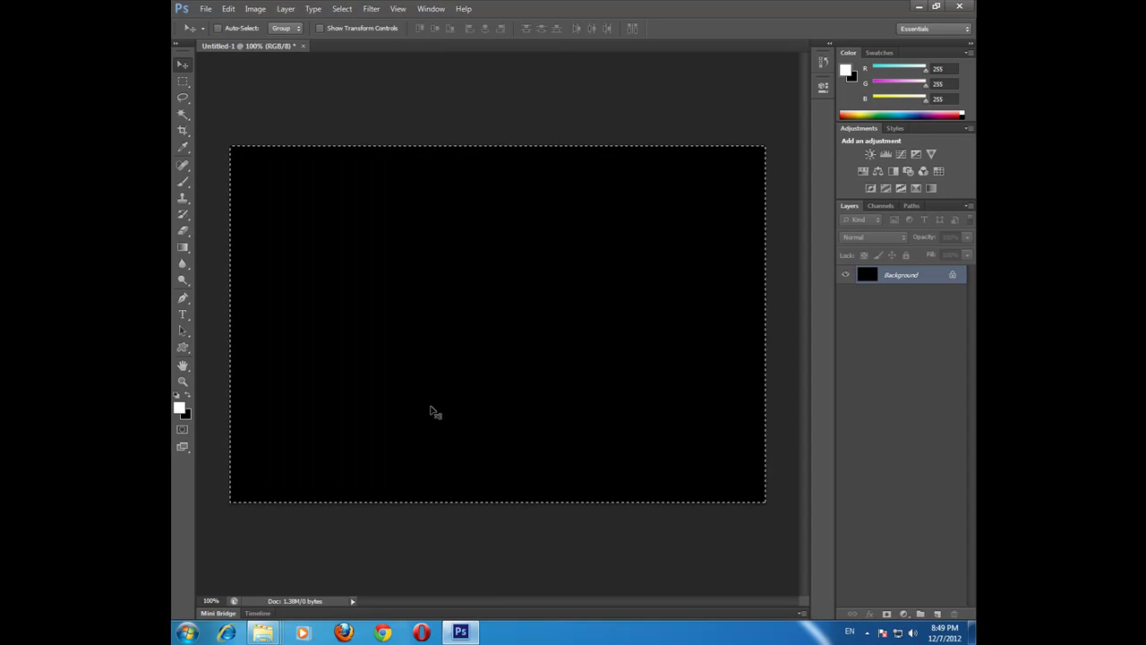
key(ctrl+d)
Type 'vietmedia' text and set it to the heavy Geometr415 Blk font.
click(182, 314)
click(336, 348)
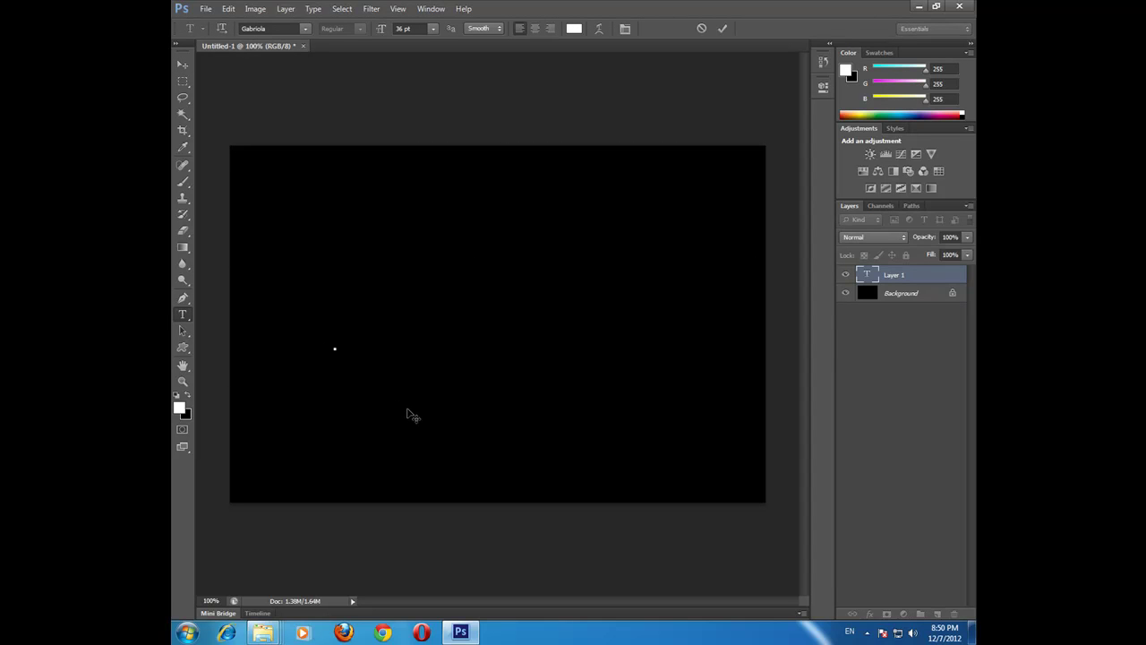
text(viet)
text(media.info)
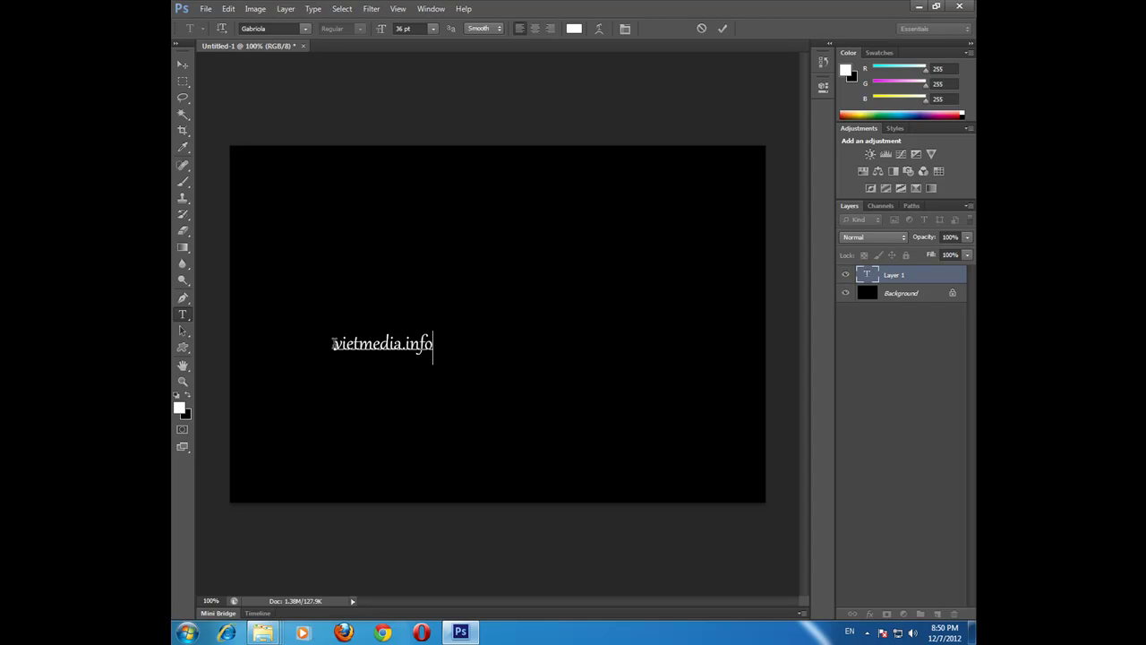
key(ctrl+a)
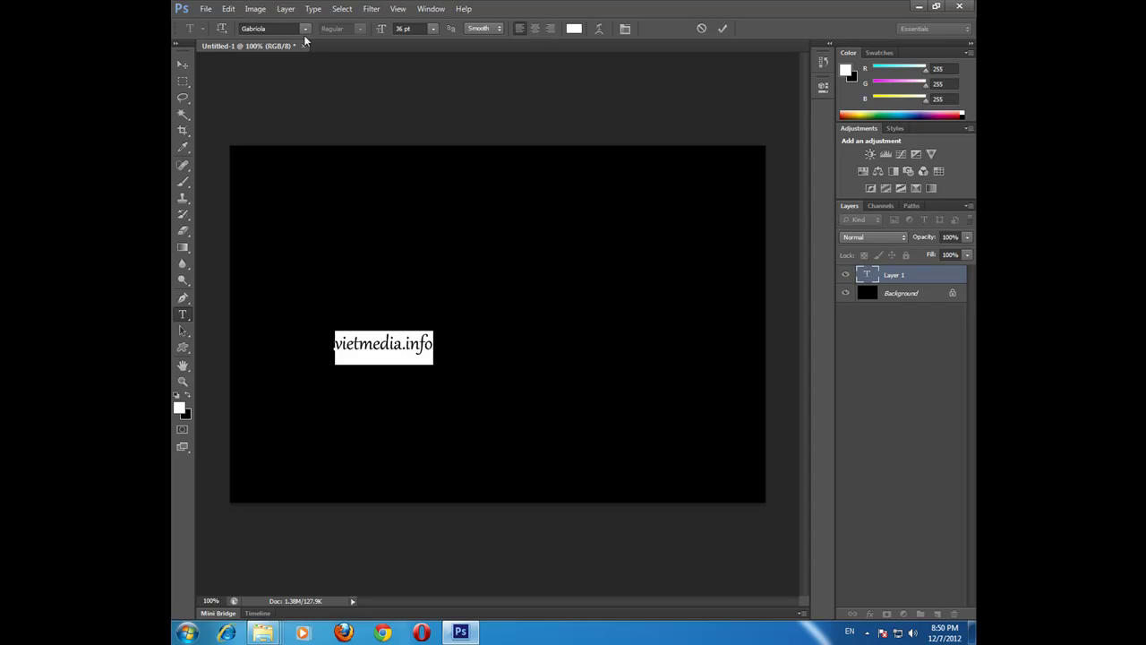
click(306, 28)
click(357, 105)
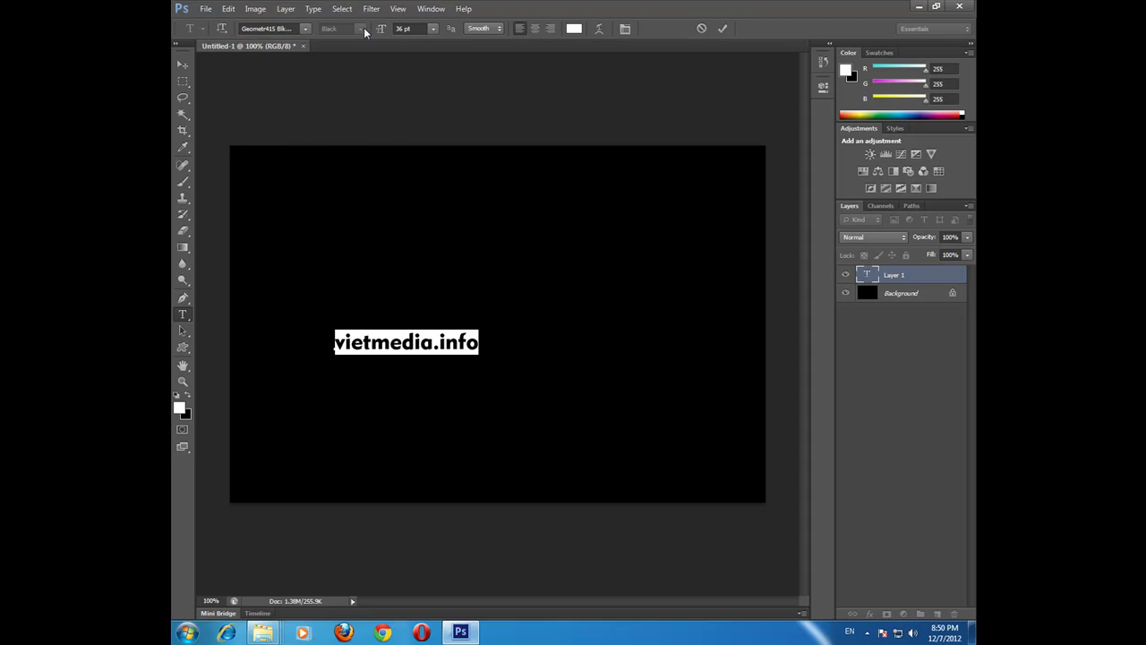
Enlarge the text to about 185%, centre it, and select both layers.
click(183, 63)
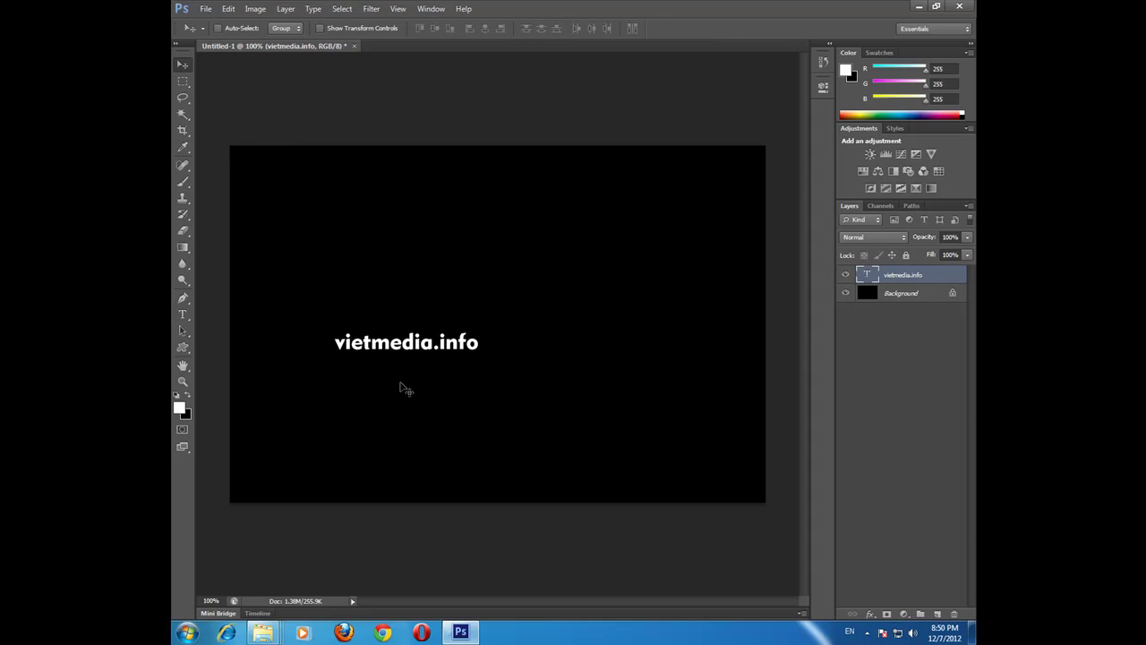
key(ctrl+t)
drag(478, 330, 593, 284)
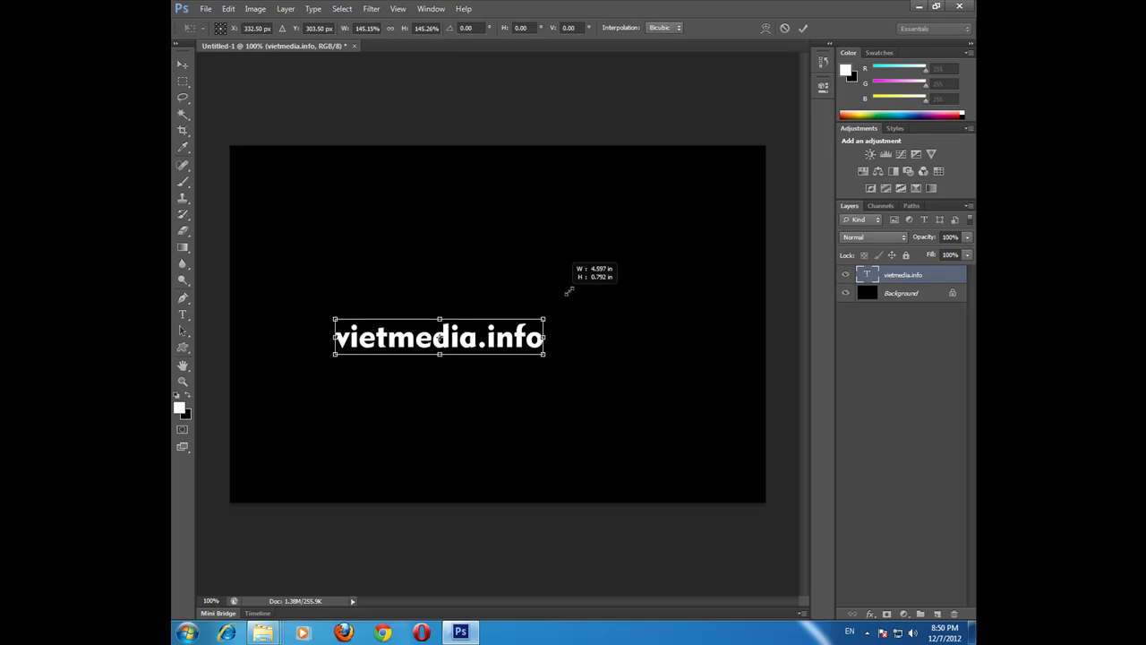
key(Return)
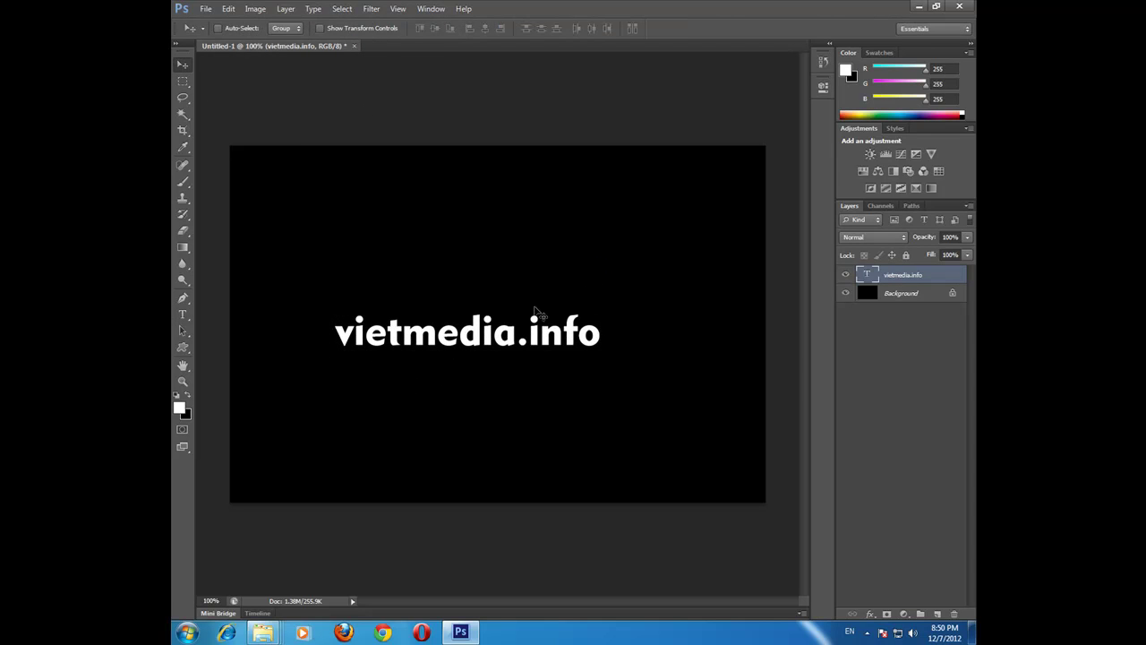
drag(522, 342, 545, 329)
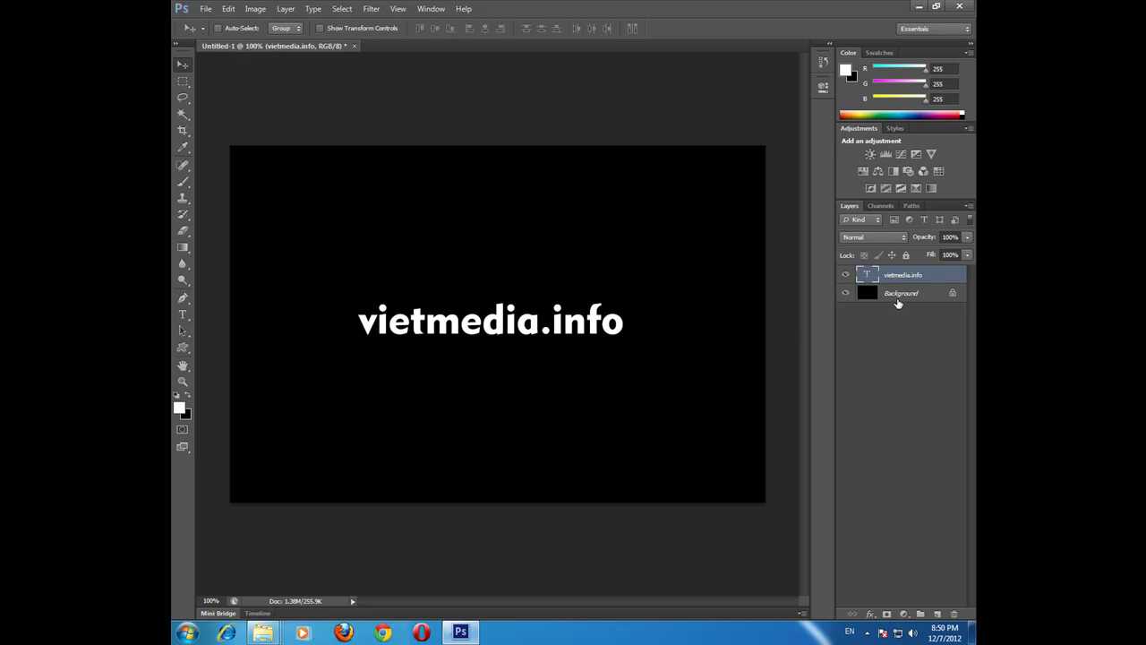
click(898, 301)
click(898, 278)
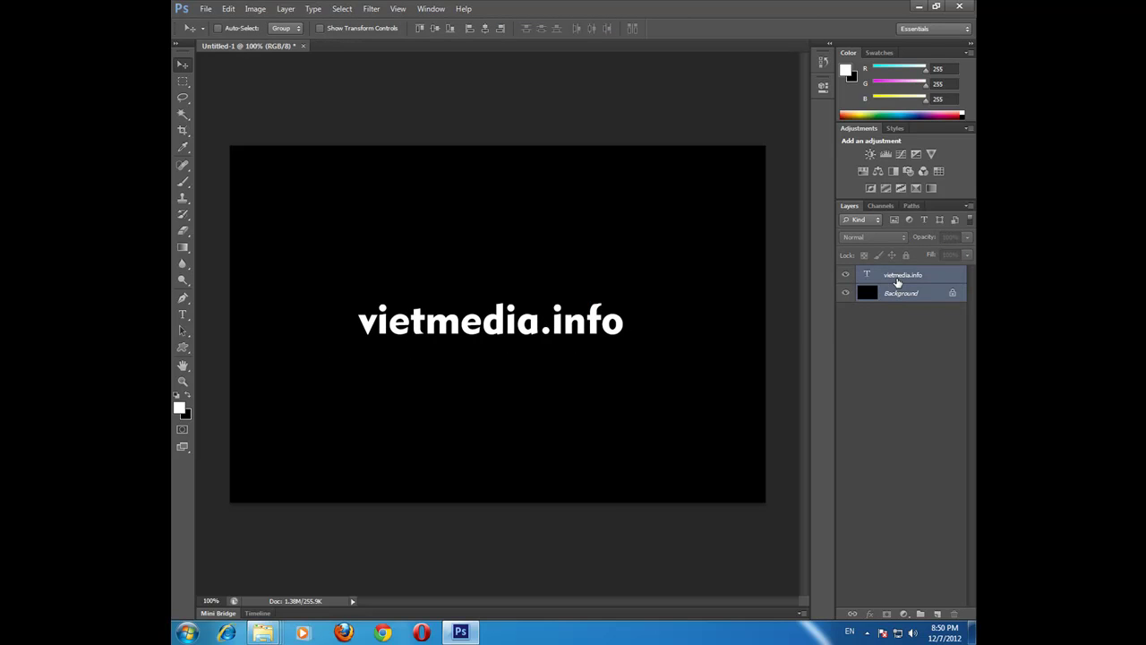
Merge the text into the Background and rotate the canvas 90° clockwise.
key(ctrl+e)
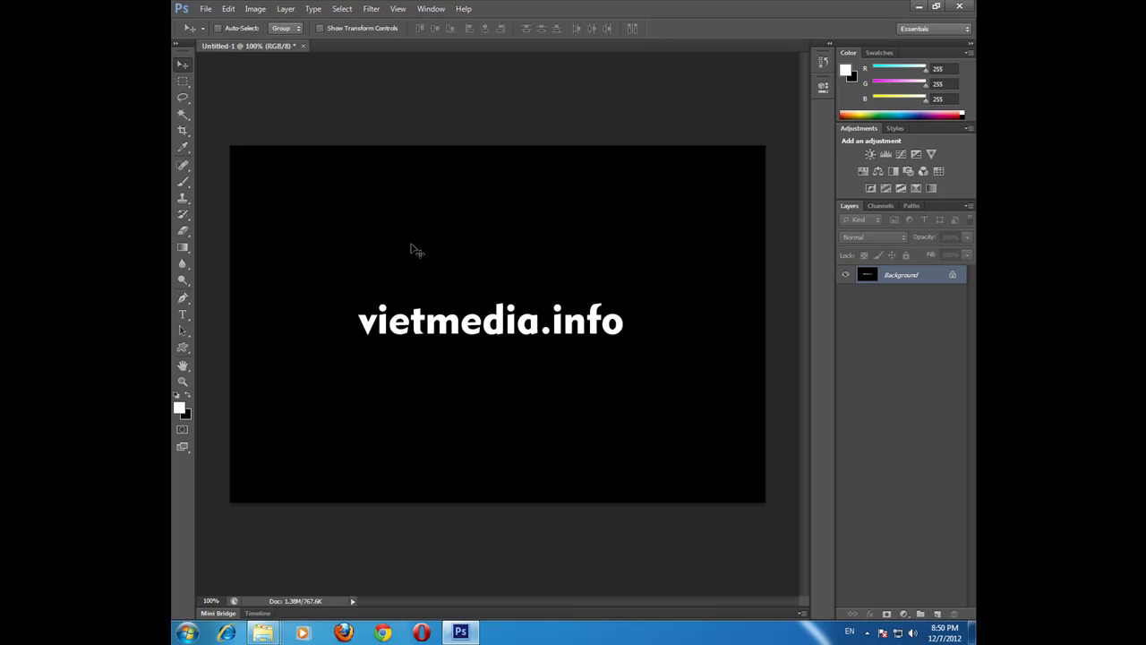
click(255, 11)
mouse_move(279, 123)
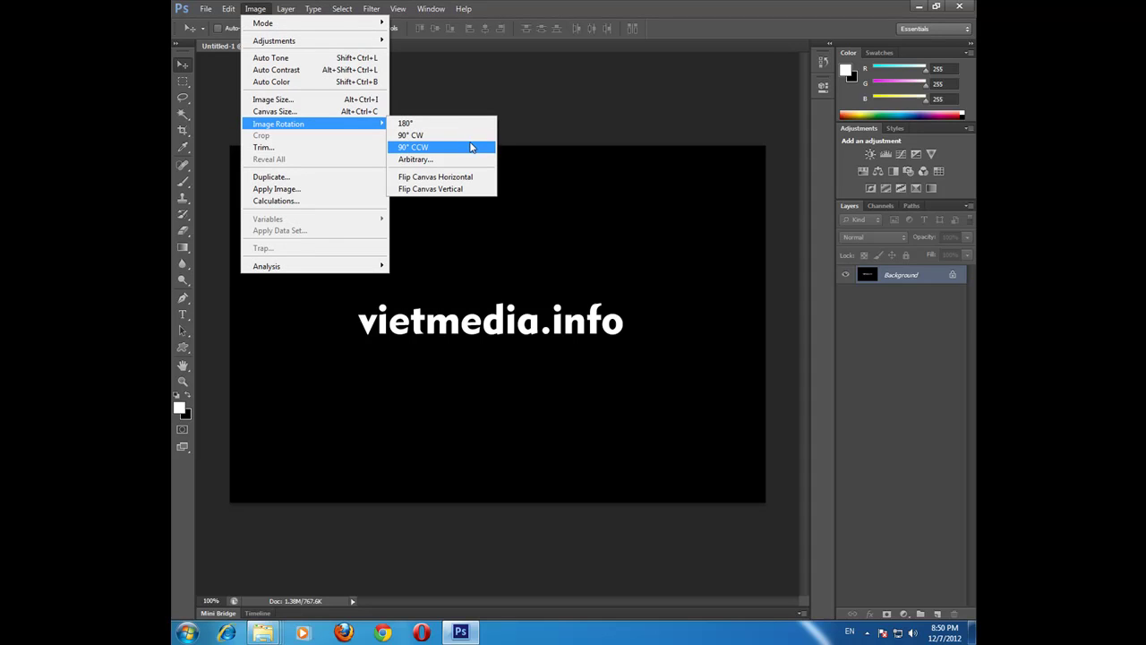
click(471, 147)
key(ctrl+z)
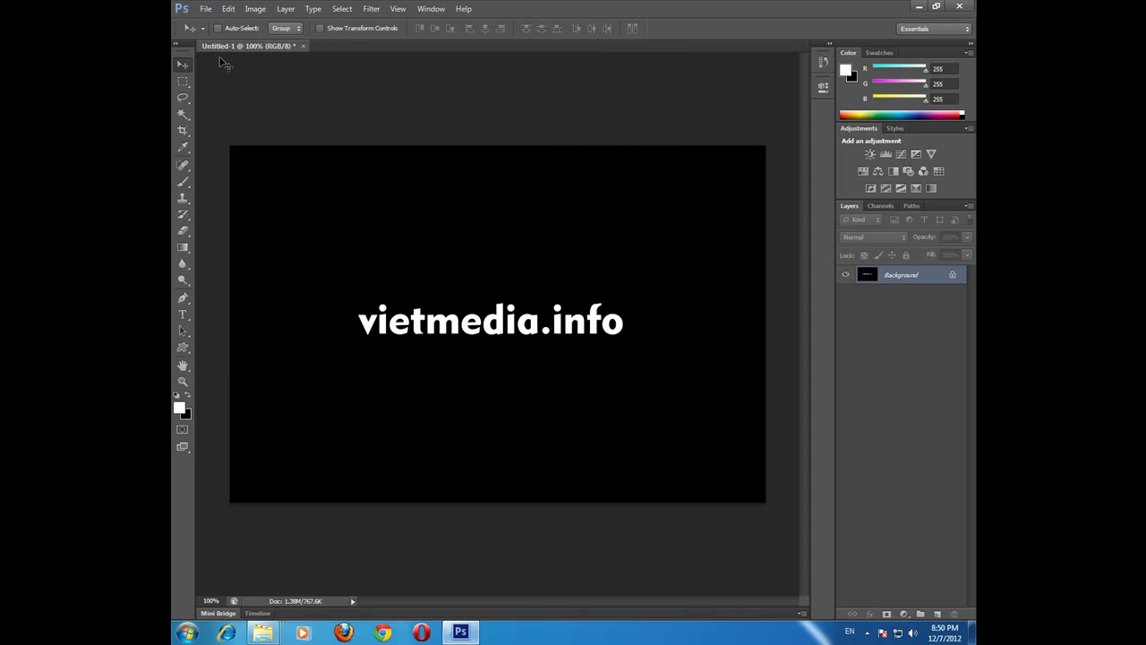
click(255, 9)
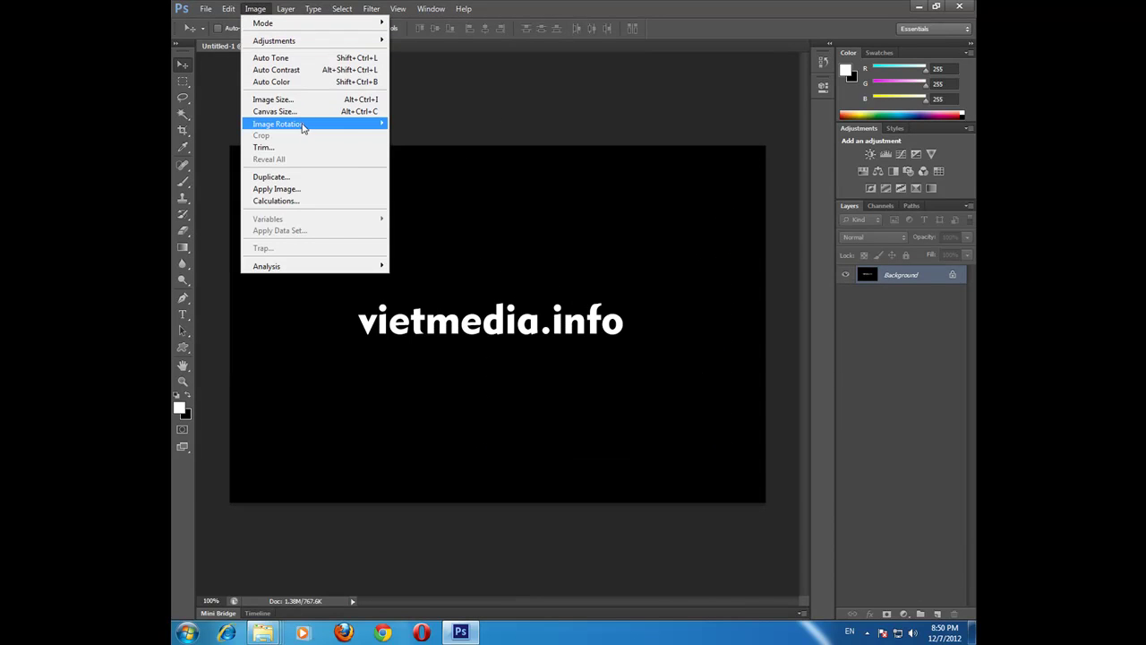
mouse_move(277, 124)
click(444, 136)
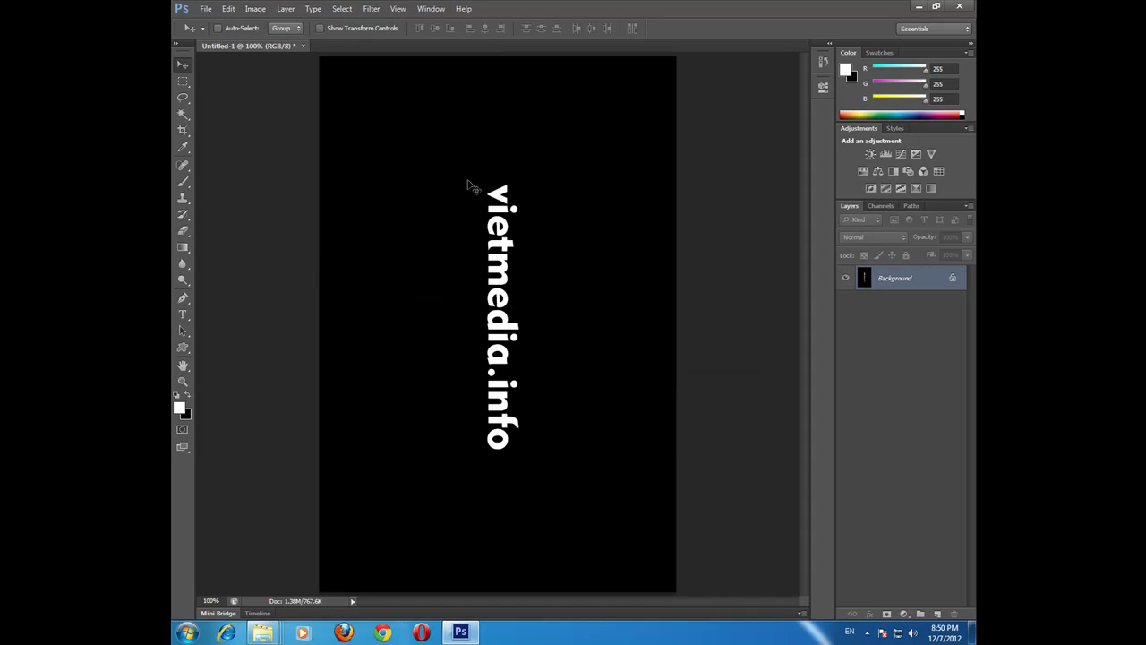
Apply a Gaussian Blur with a 6-pixel radius to the vertical text.
click(370, 9)
mouse_move(439, 135)
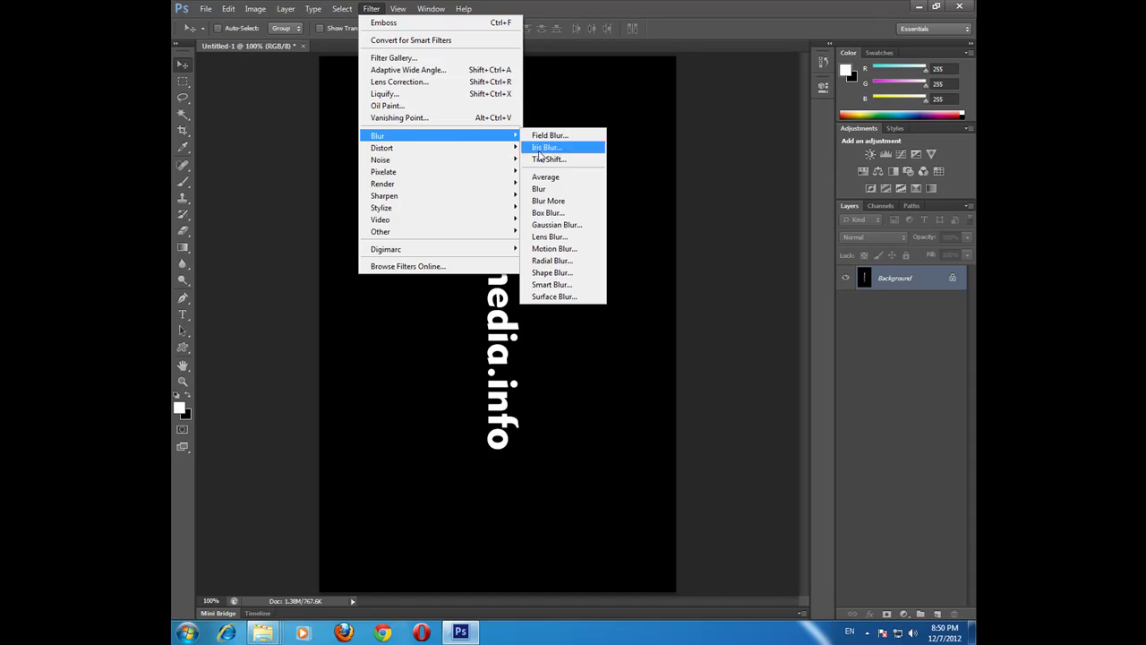
click(557, 224)
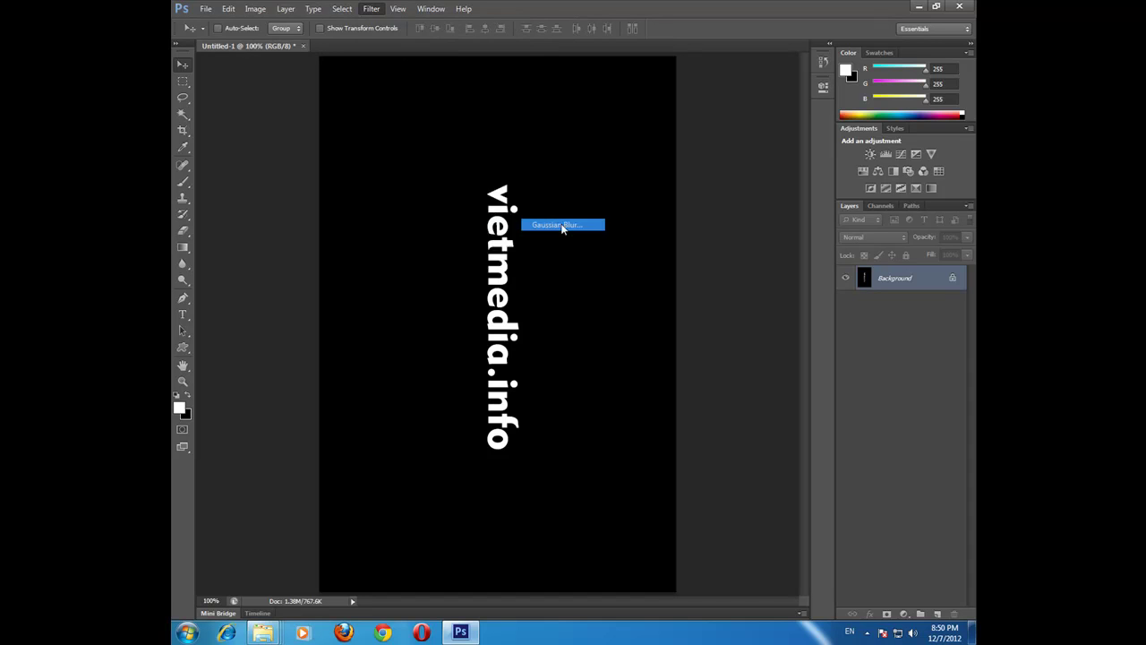
mouse_move(490, 335)
mouse_down()
mouse_move(517, 340)
mouse_move(488, 340)
mouse_up()
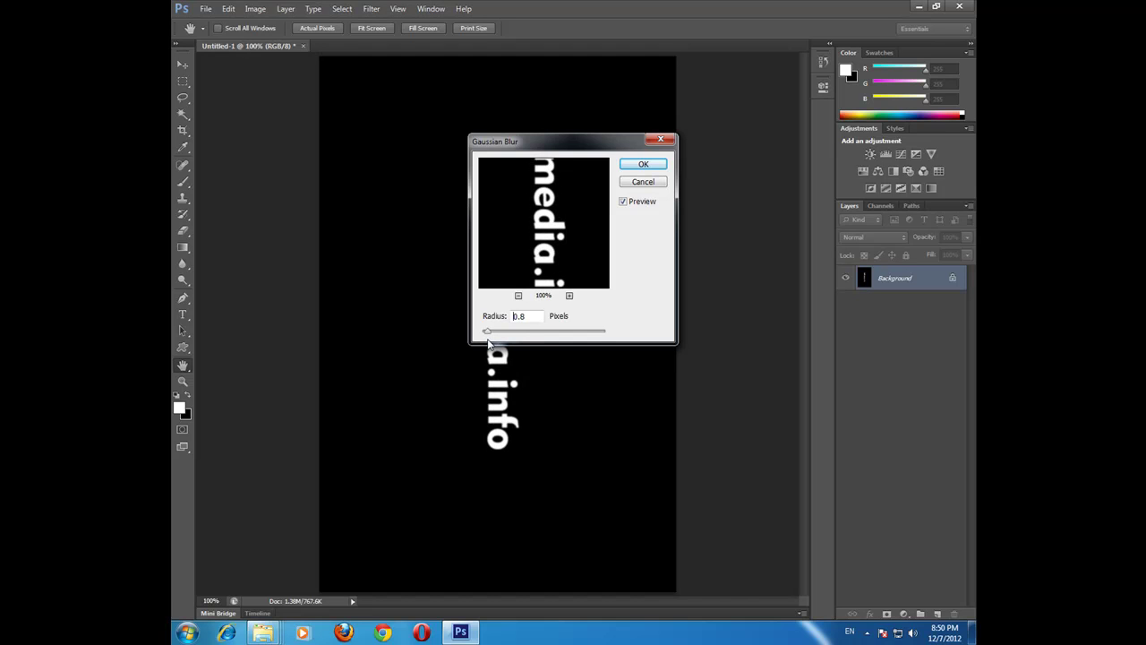
drag(490, 343, 489, 344)
click(652, 167)
double_click(527, 316)
text(6)
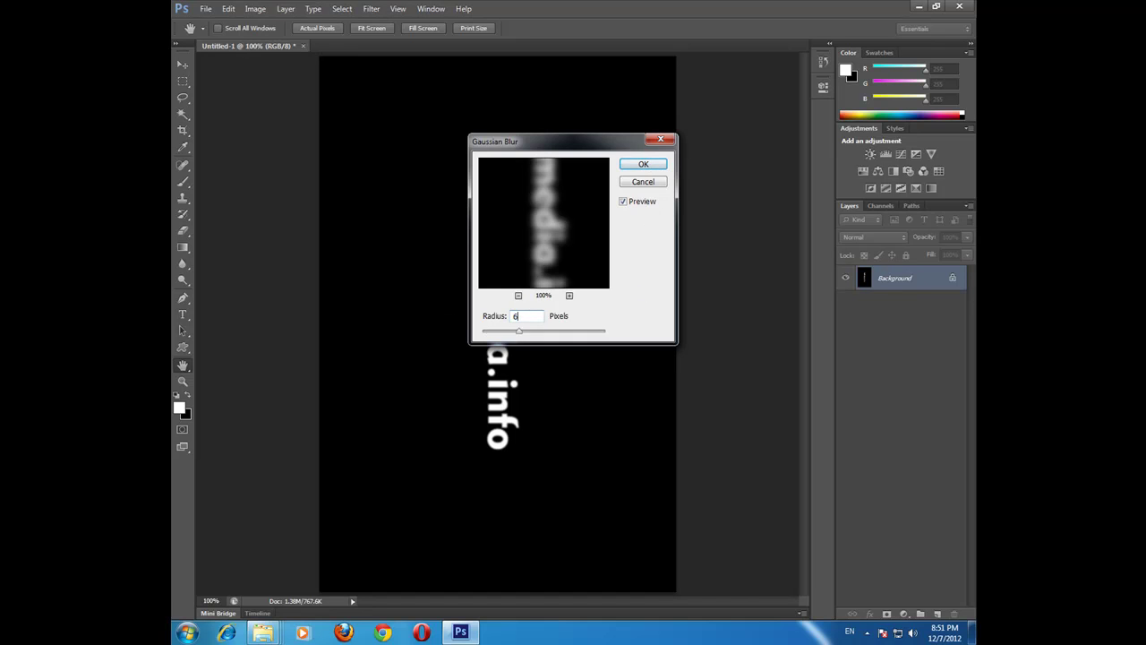
key(Return)
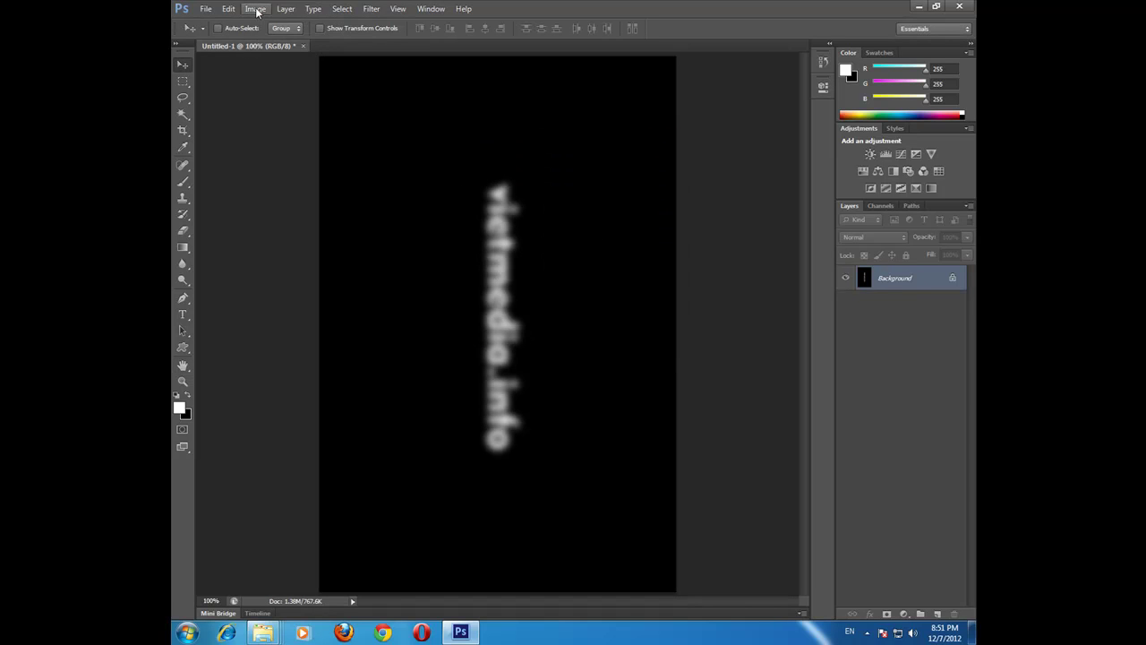
Cancel the Wind dialog and undo the 6-pixel Gaussian blur.
click(371, 10)
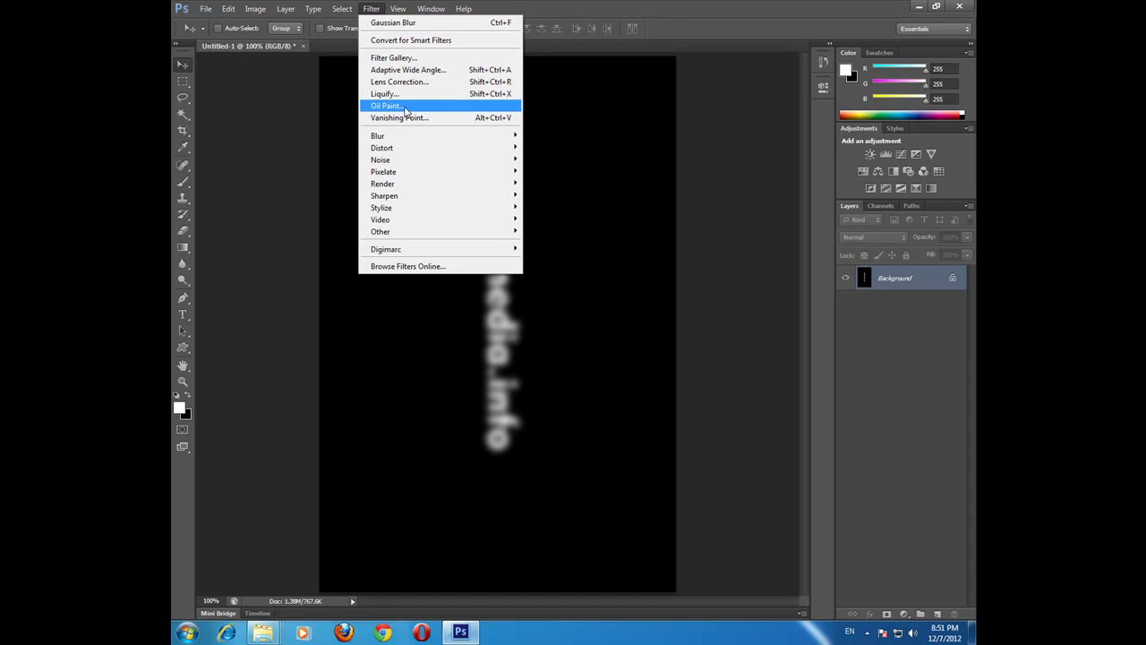
mouse_move(381, 207)
click(552, 293)
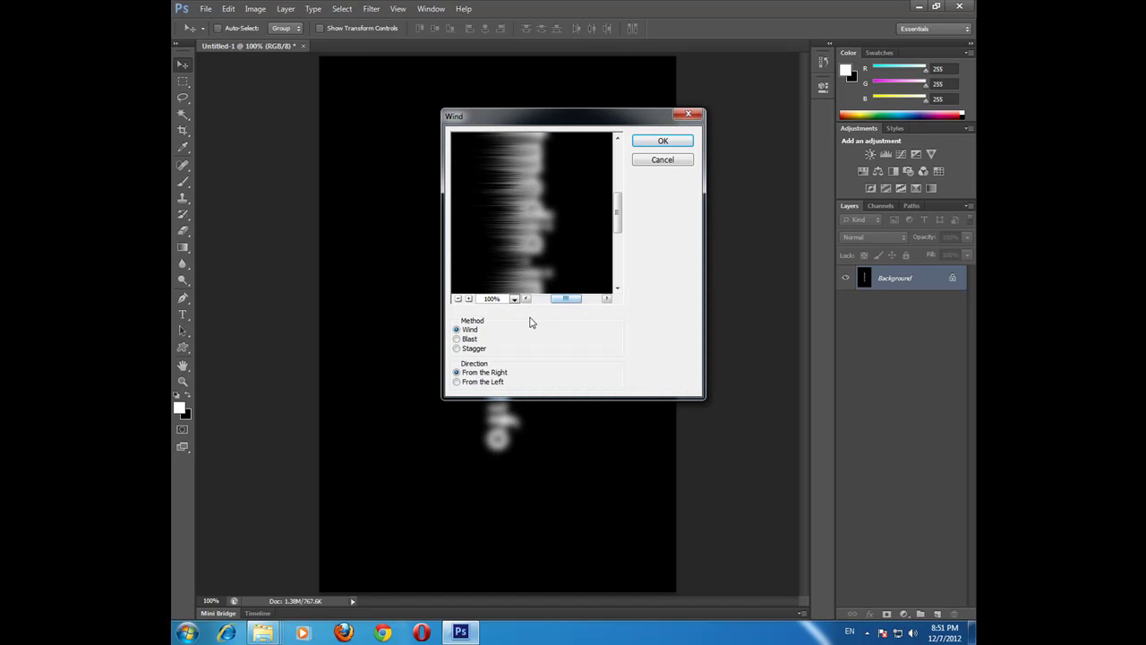
click(661, 161)
key(ctrl+z)
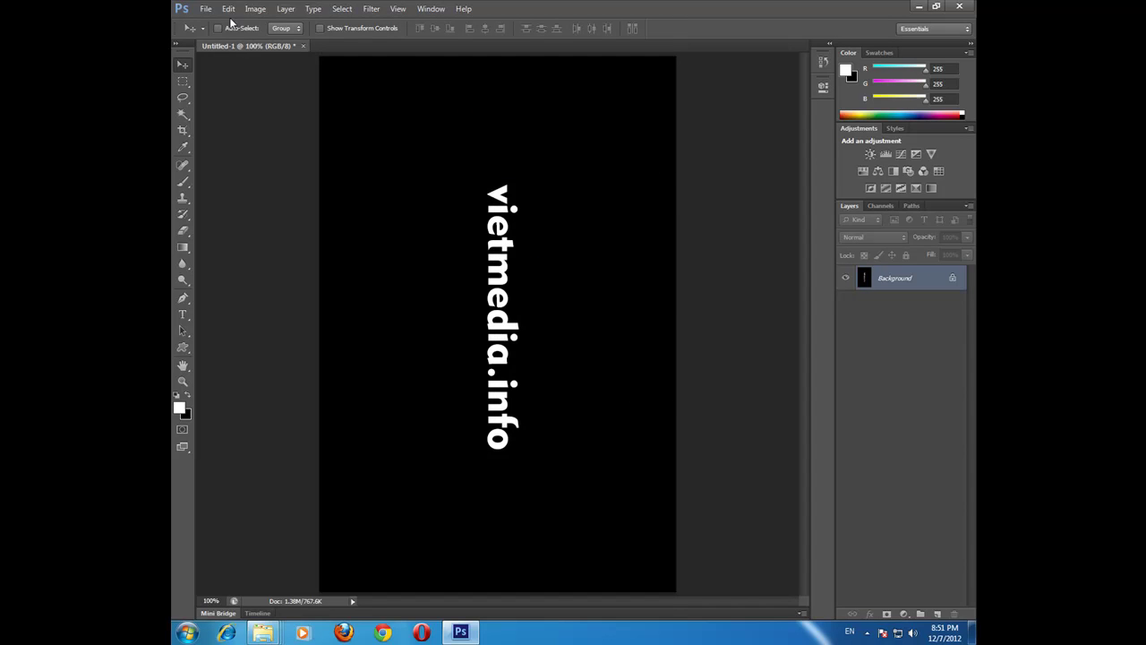
click(255, 9)
mouse_move(274, 40)
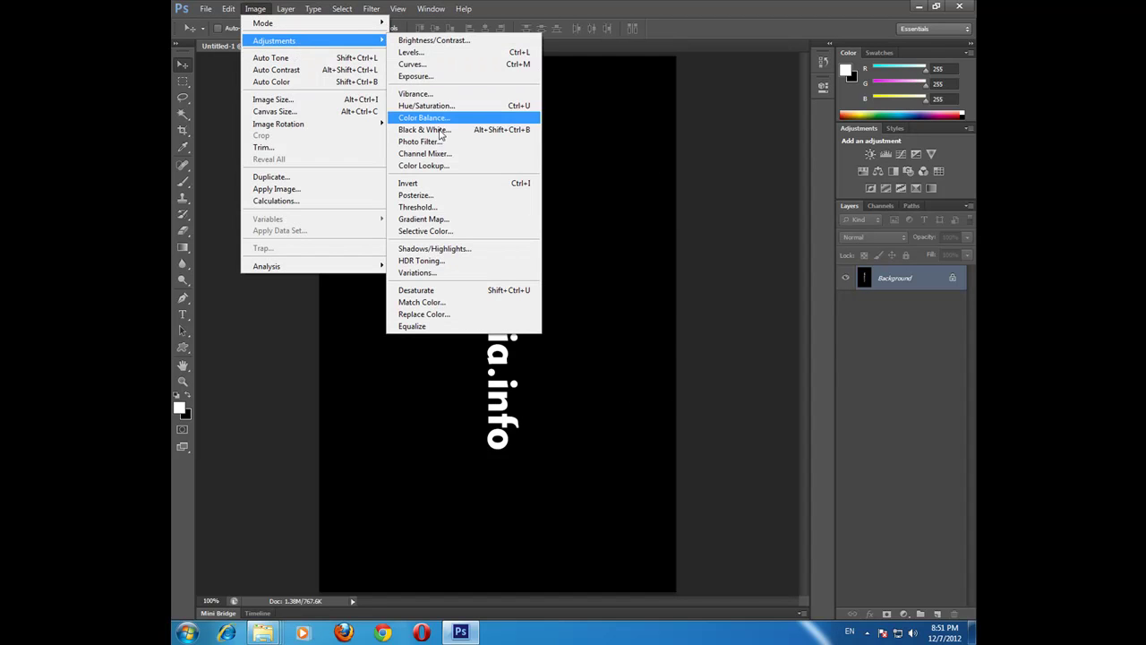
click(371, 9)
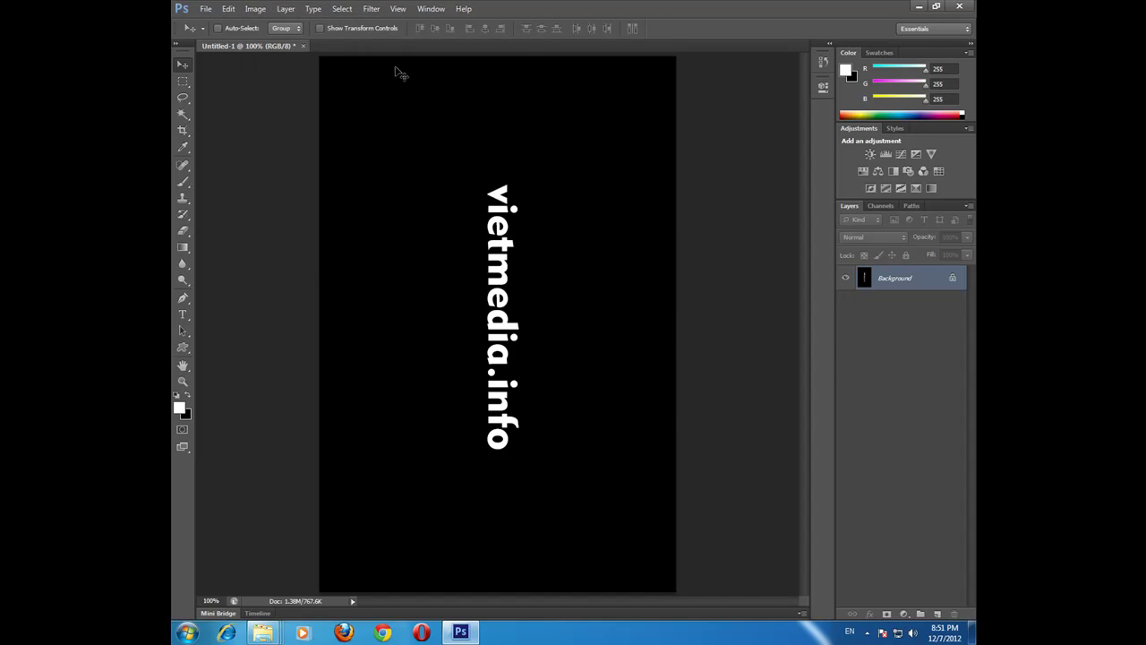
mouse_move(382, 147)
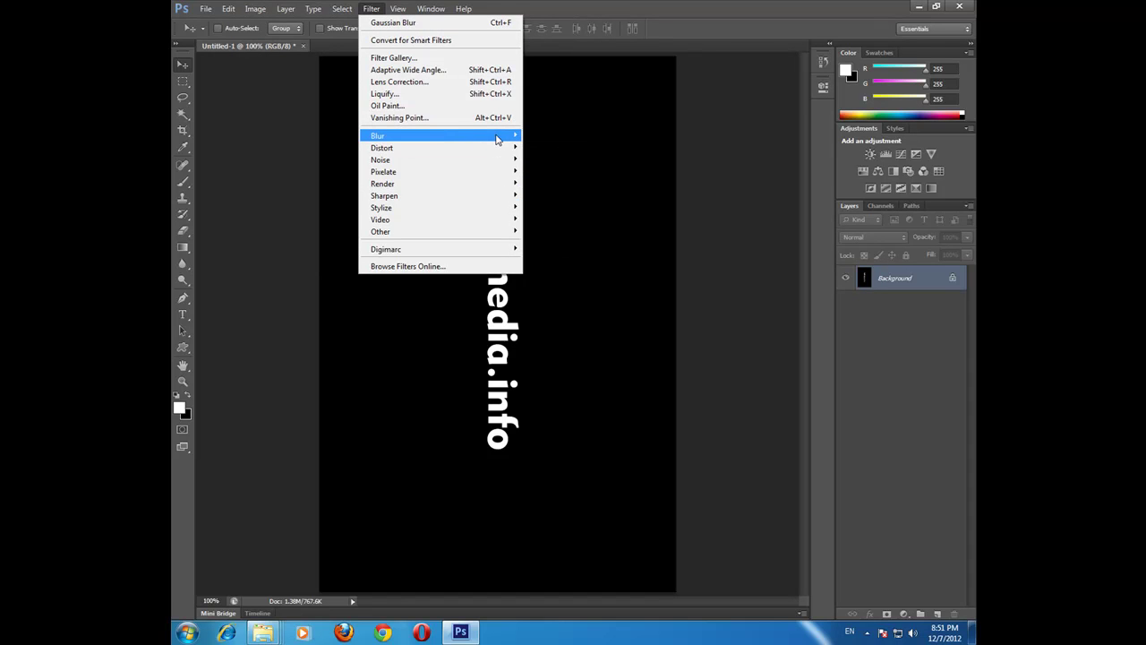
Apply a lighter Gaussian Blur with a radius of about 3.2 pixels.
mouse_move(438, 135)
click(568, 224)
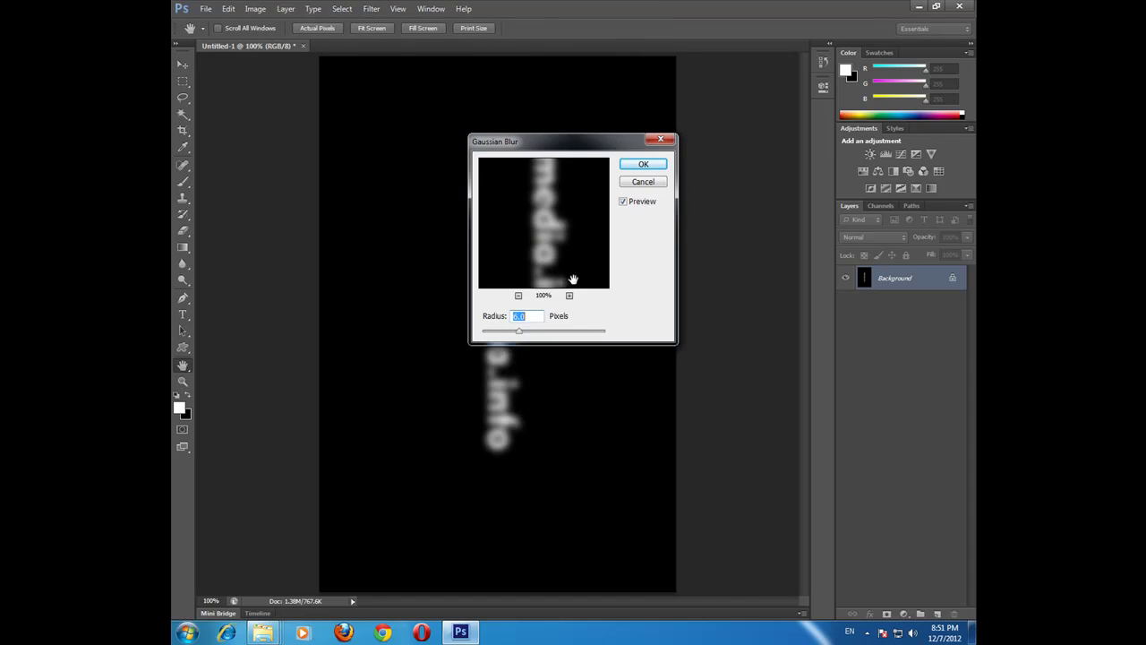
drag(519, 332, 495, 334)
click(643, 164)
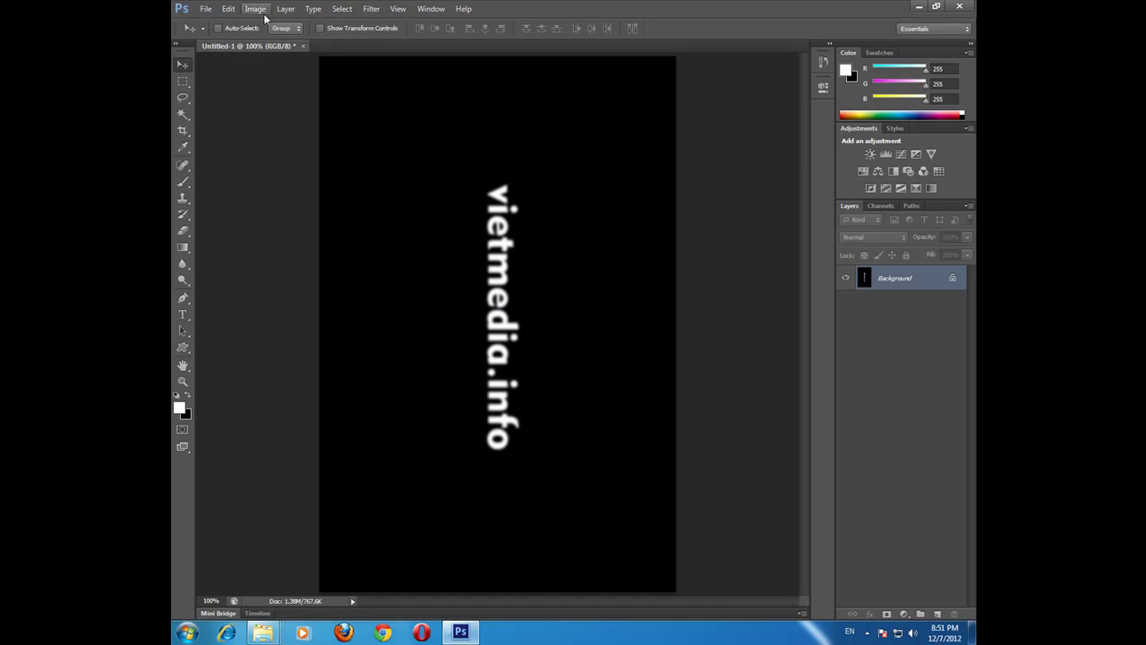
click(380, 11)
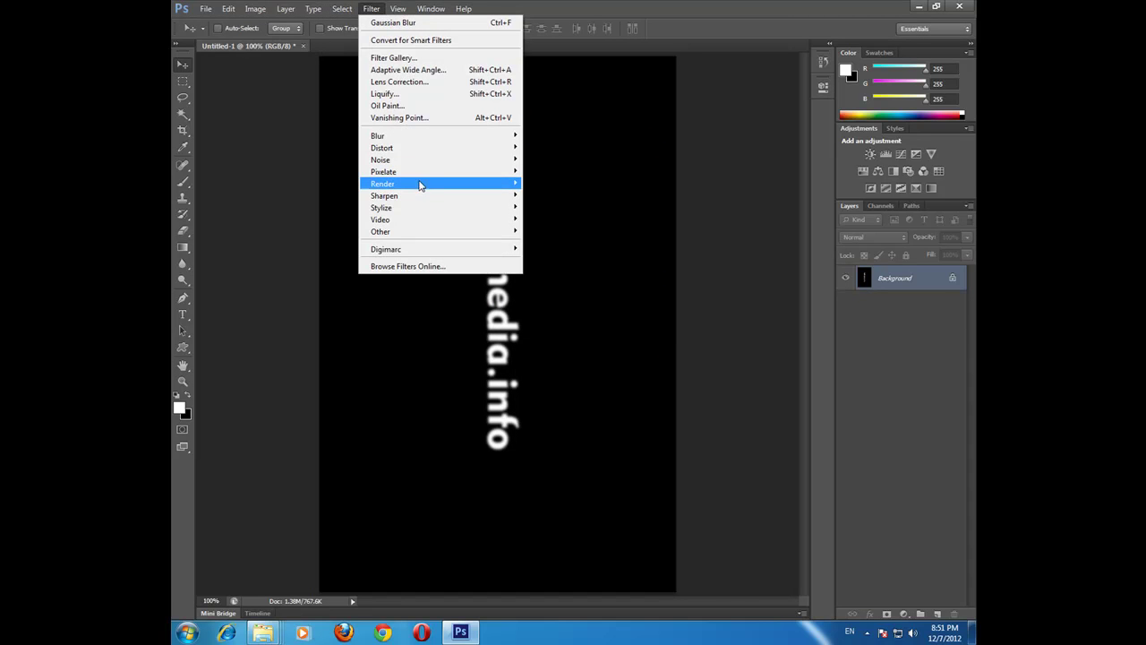
mouse_move(381, 208)
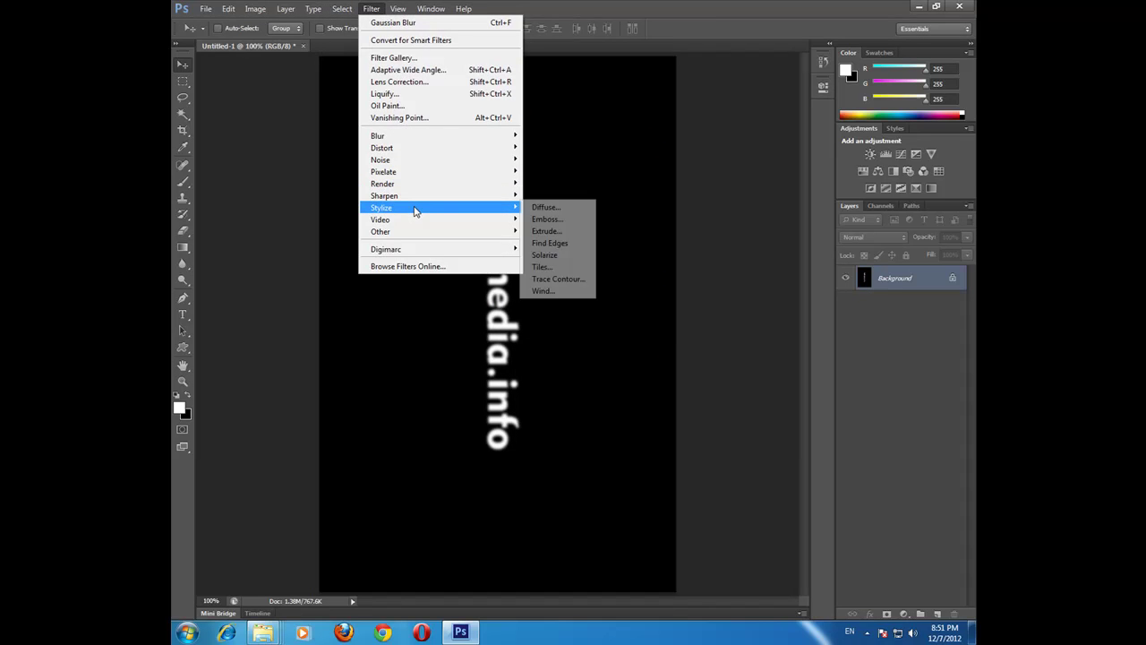
Apply the Wind filter from the left, then repeat it once with Ctrl+F.
click(548, 291)
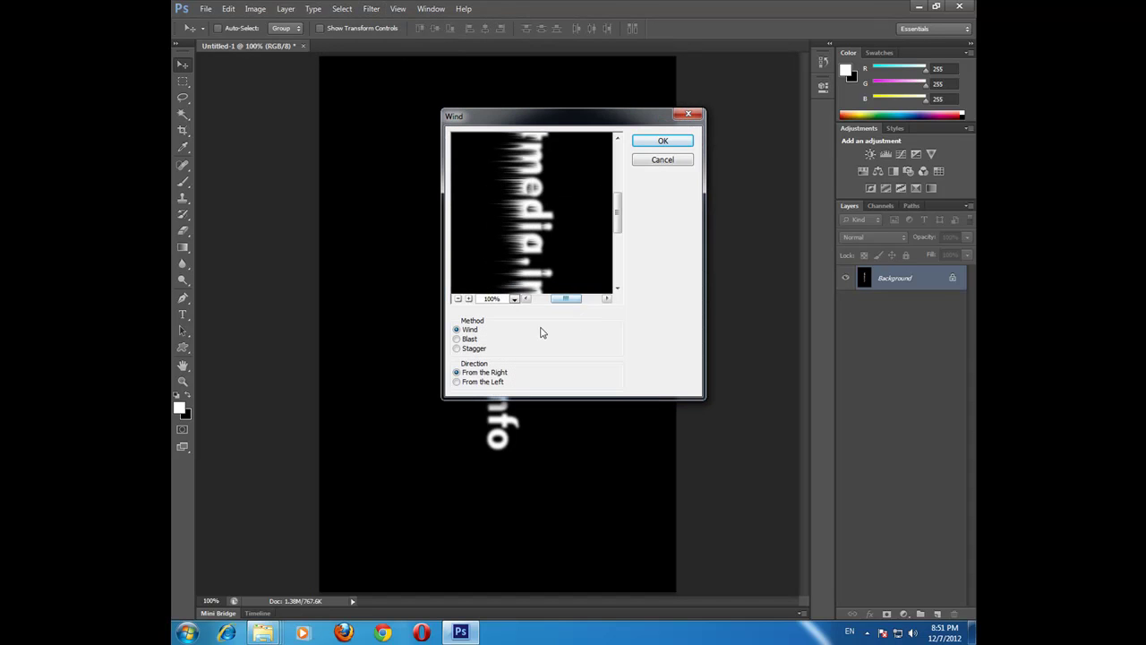
click(462, 385)
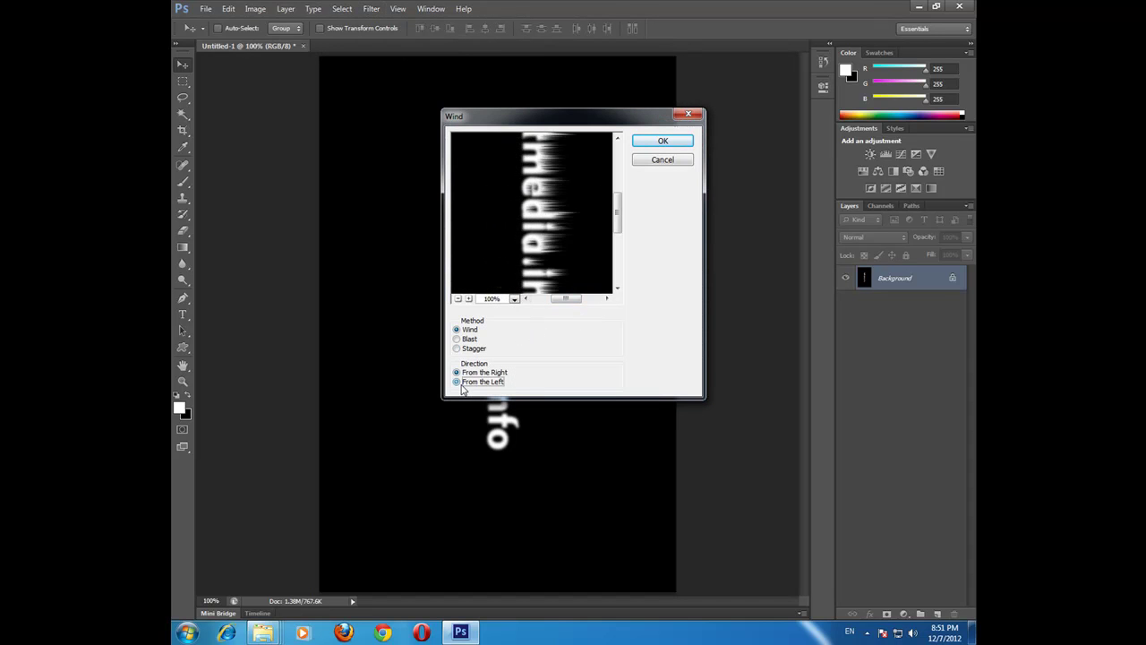
click(679, 144)
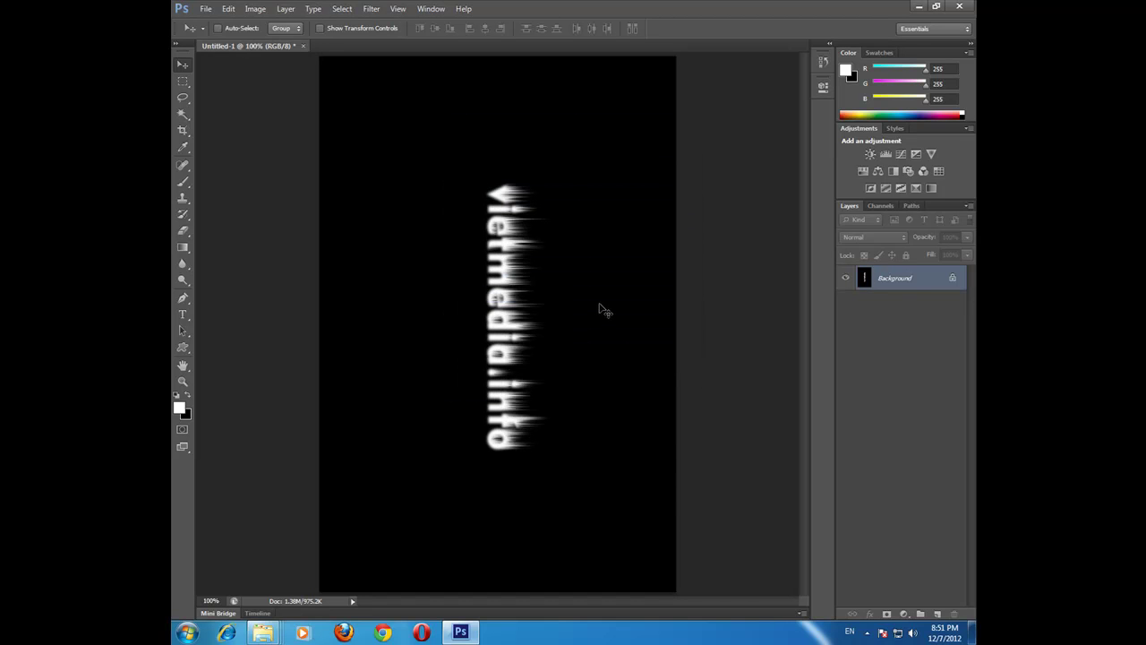
key(ctrl+f)
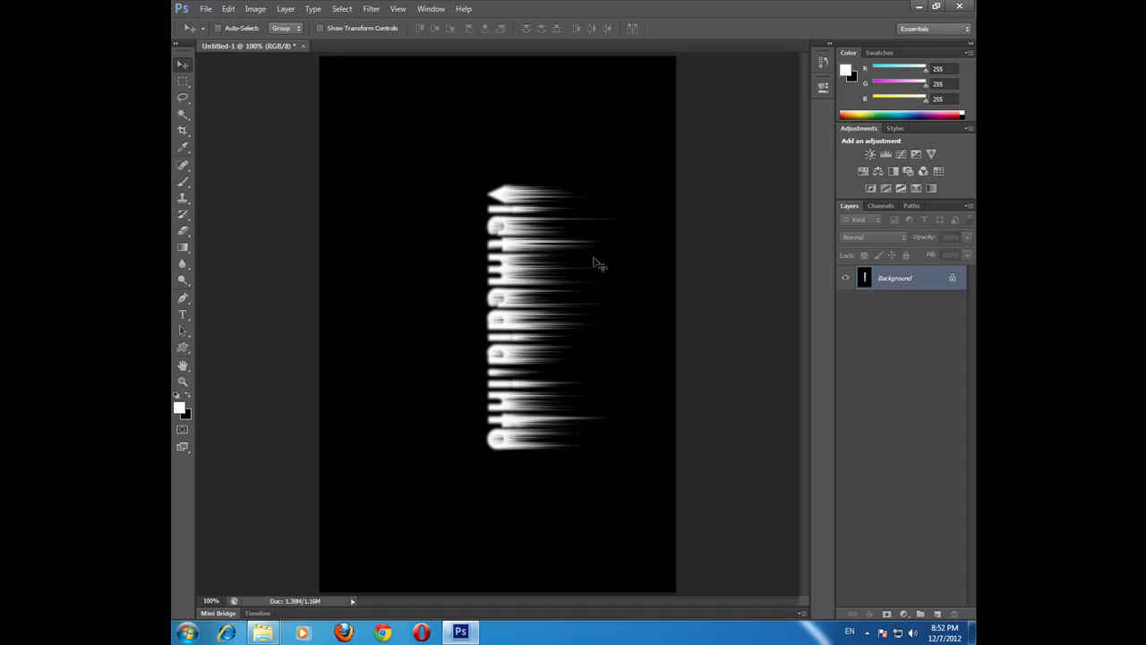
Open the Filter Gallery from the Filter menu.
click(343, 8)
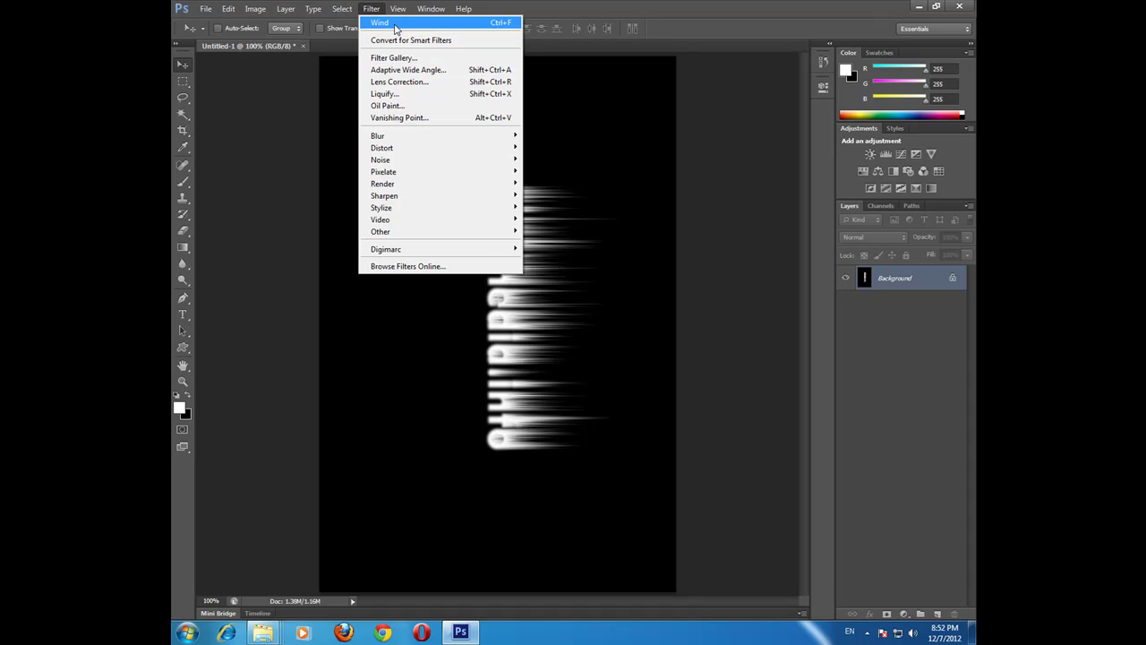
click(461, 9)
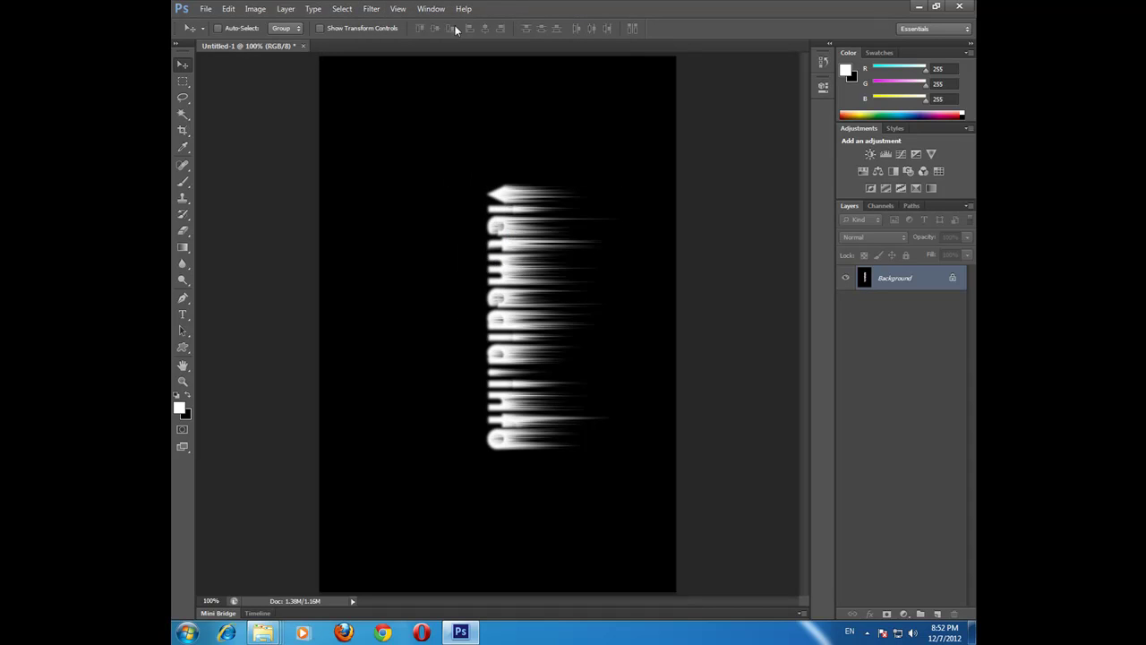
click(375, 11)
click(399, 57)
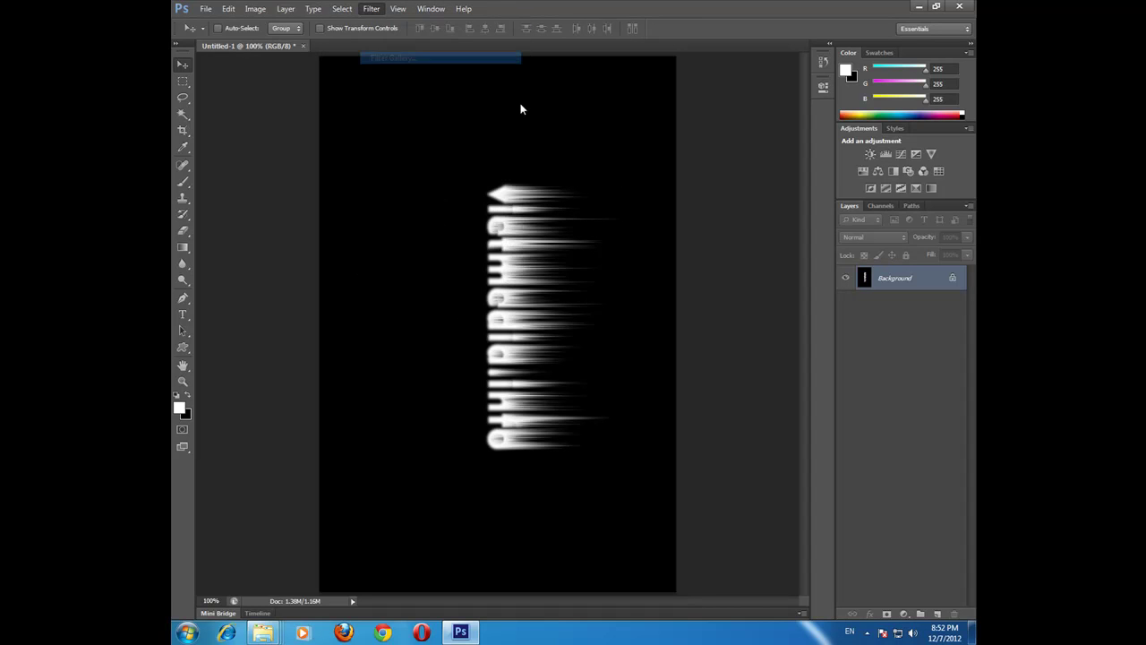
Apply Ocean Ripple with small ripple size and magnitude near 1.
click(647, 80)
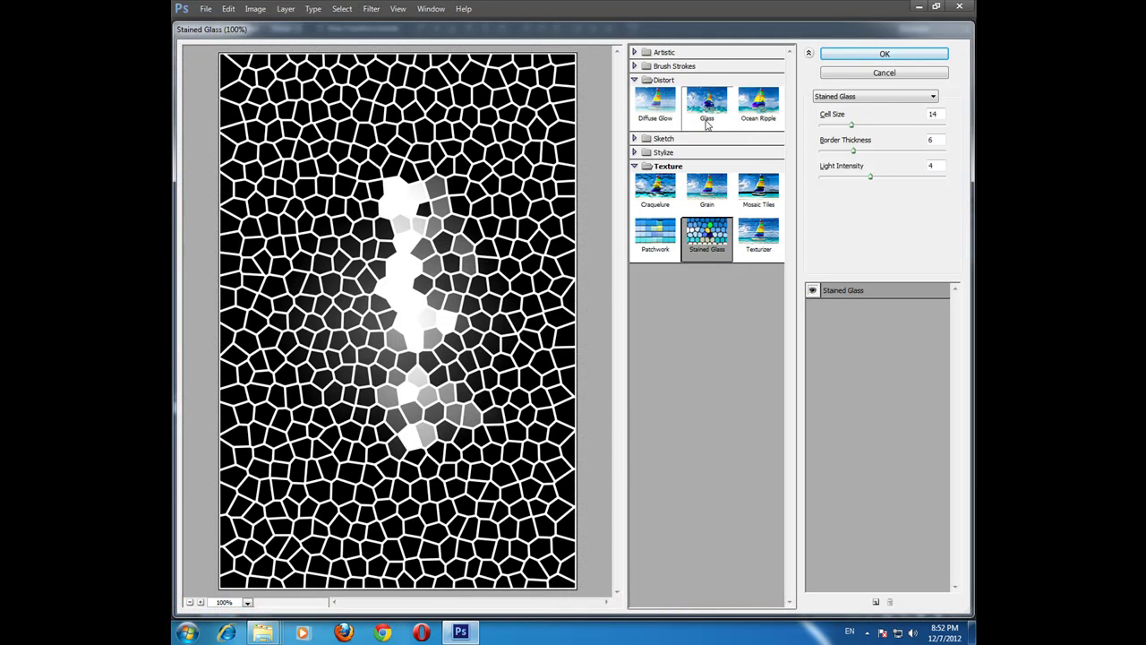
click(769, 106)
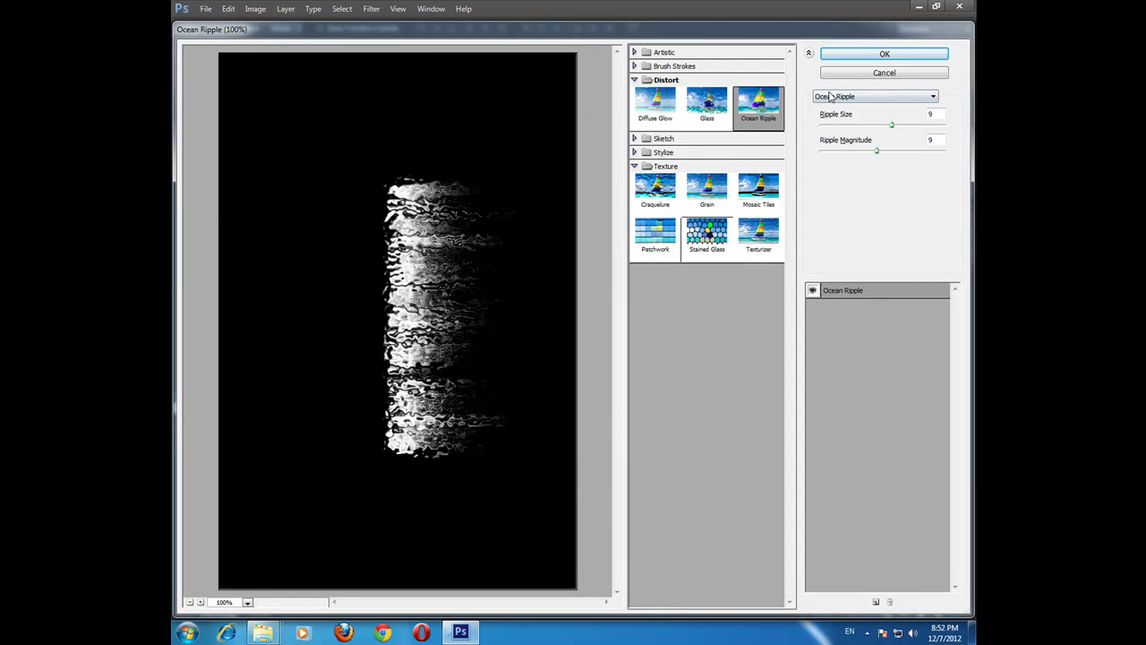
mouse_move(891, 125)
mouse_down()
mouse_move(858, 127)
mouse_move(834, 154)
mouse_up()
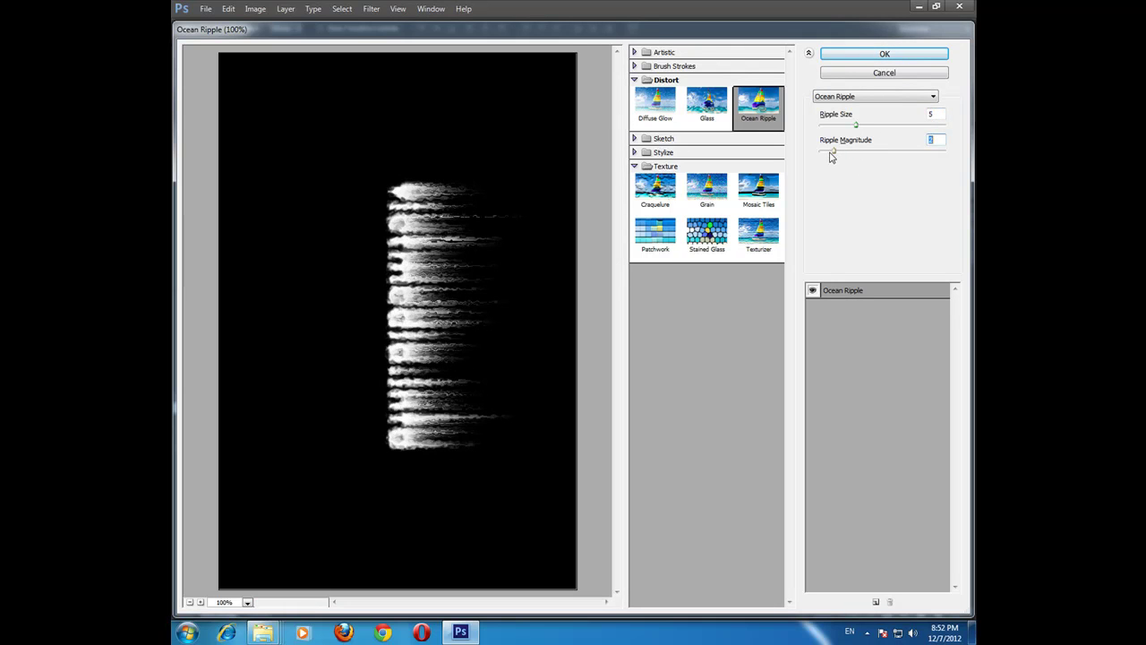
drag(826, 156, 868, 125)
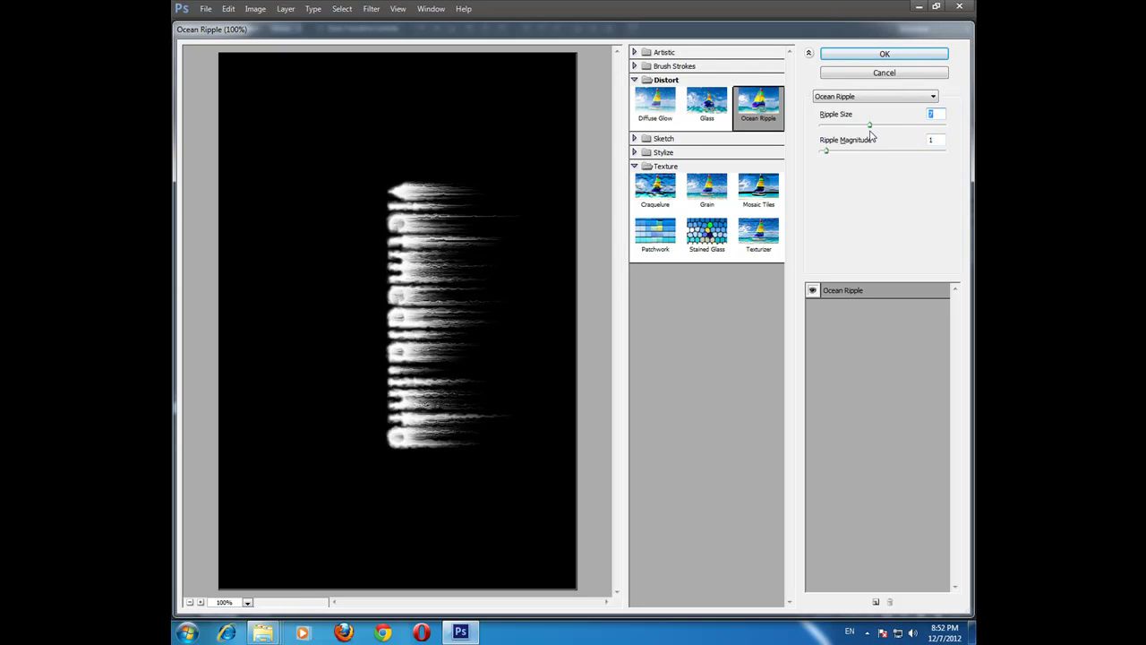
click(895, 58)
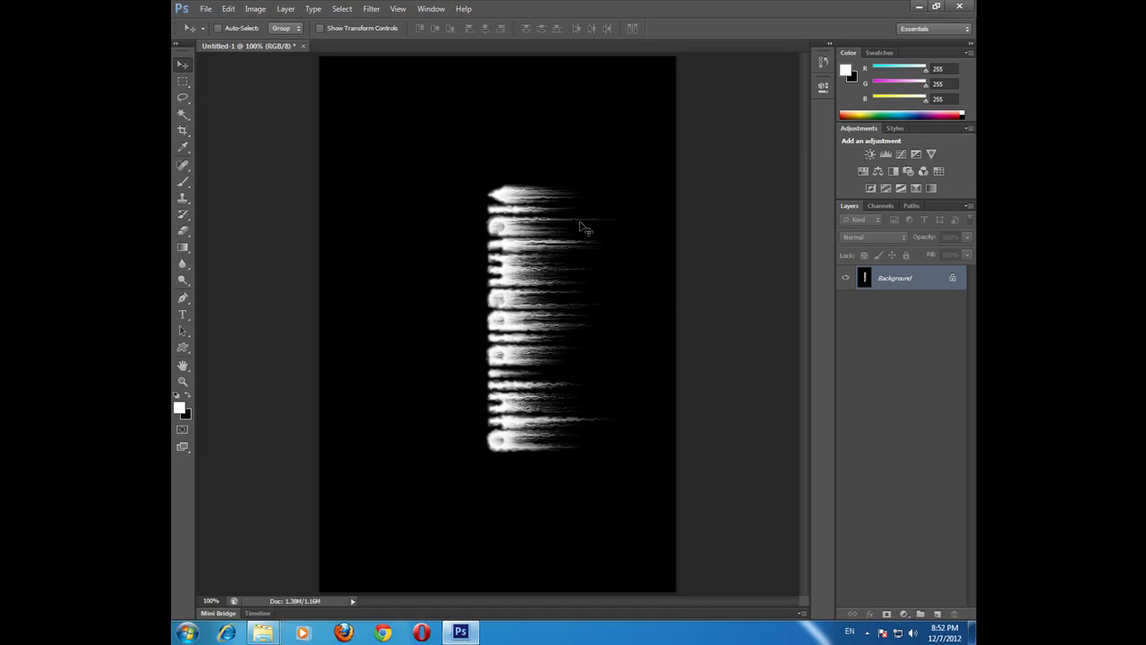
click(256, 9)
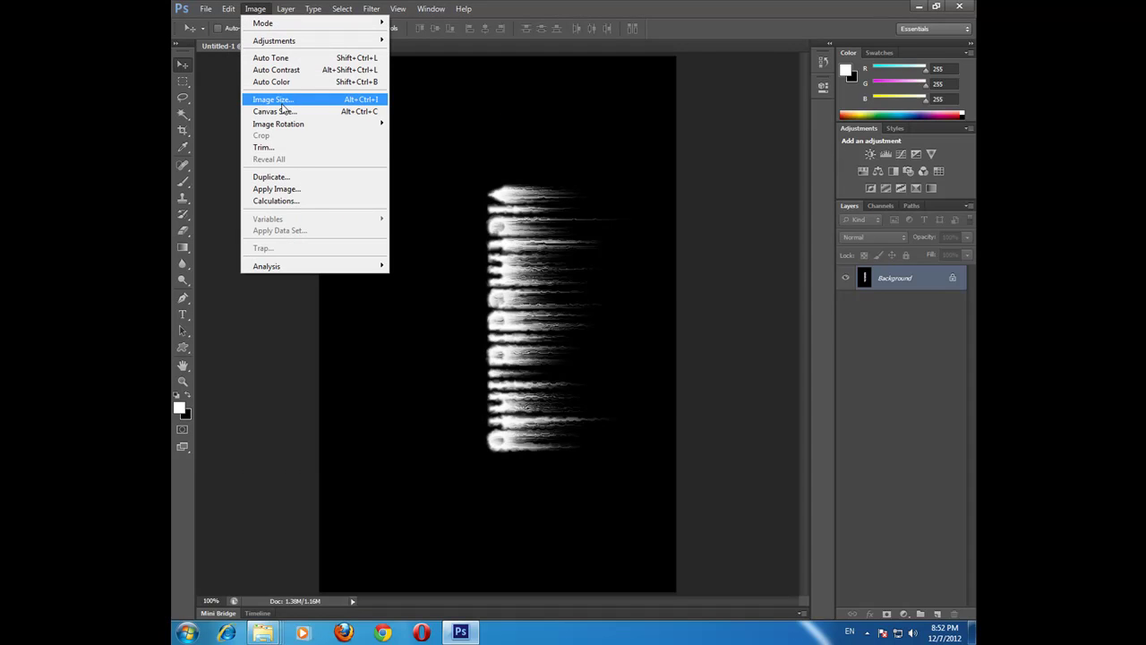
mouse_move(278, 123)
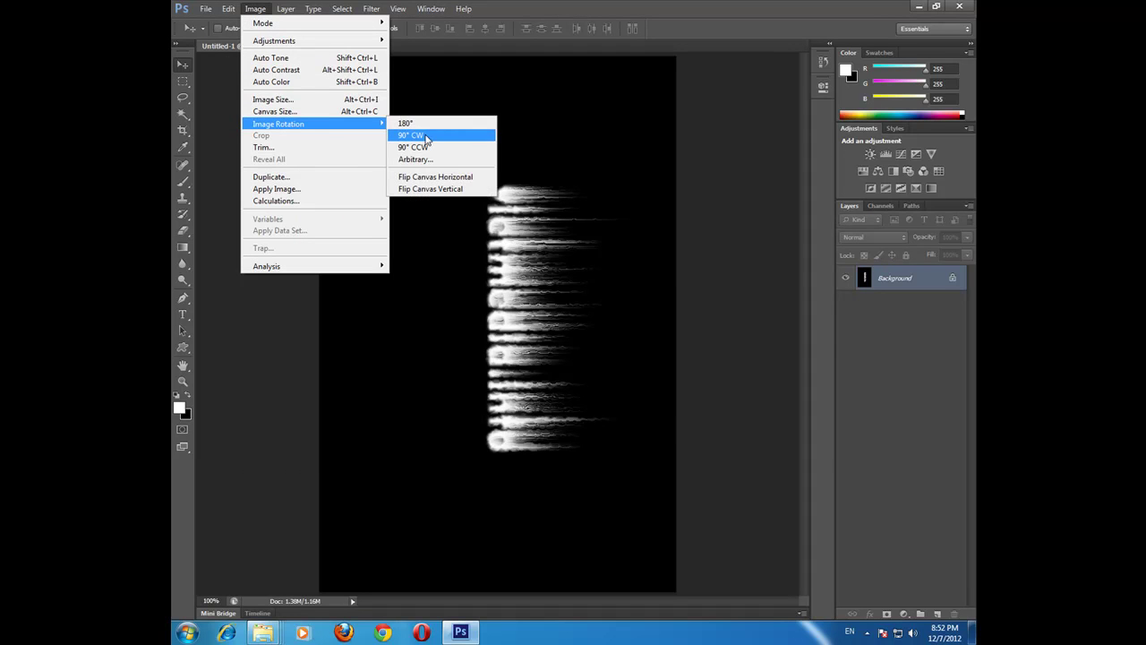
Rotate the canvas 90° counterclockwise so the streaks rise upward.
click(421, 148)
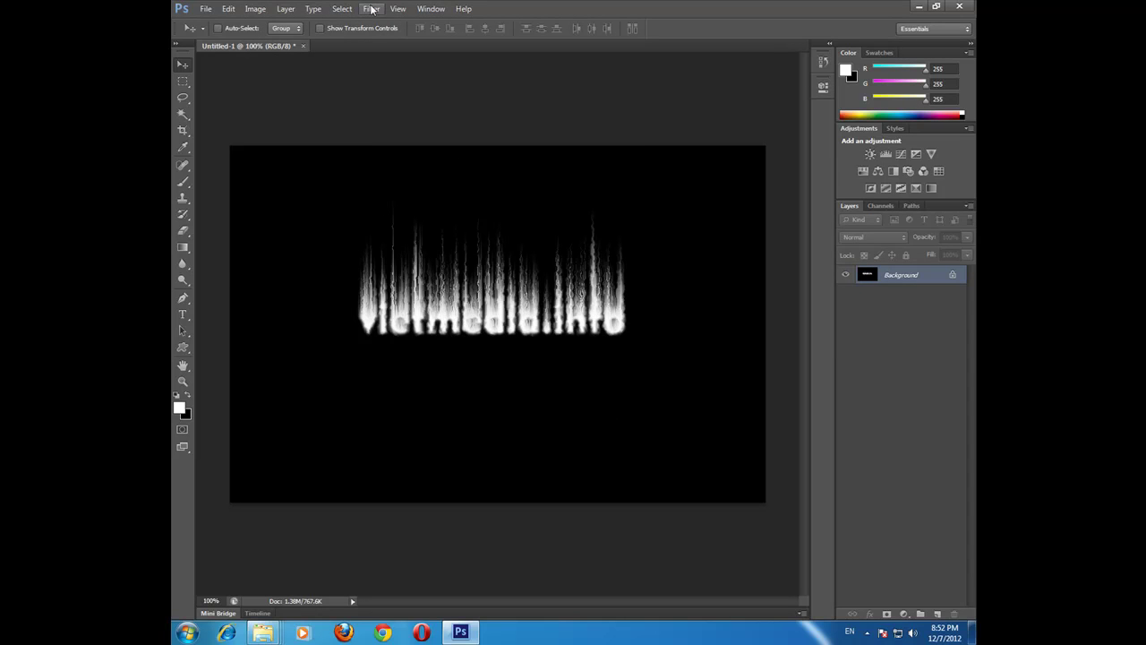
click(260, 10)
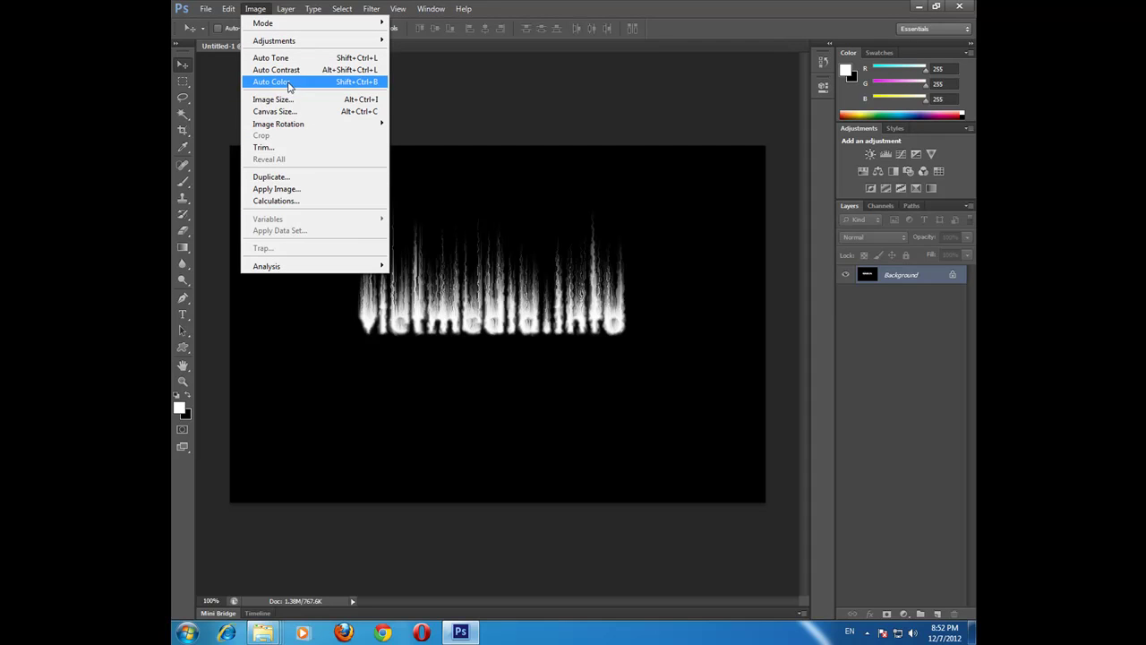
mouse_move(269, 22)
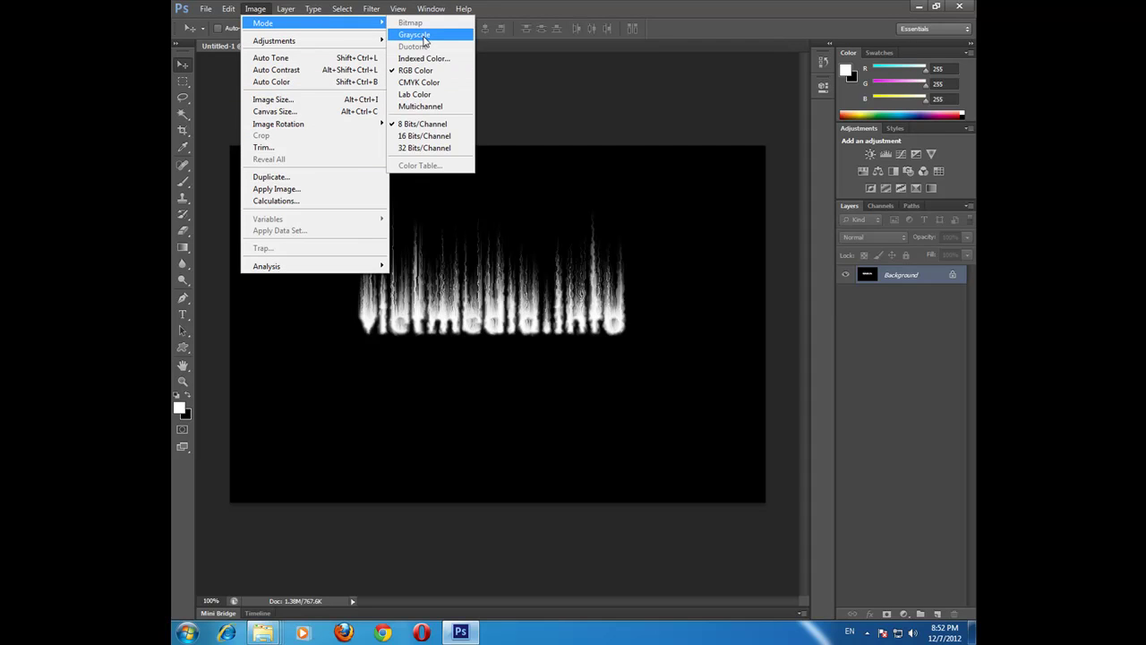
Convert the image to Grayscale, discarding colour, then to Indexed Color mode.
click(425, 36)
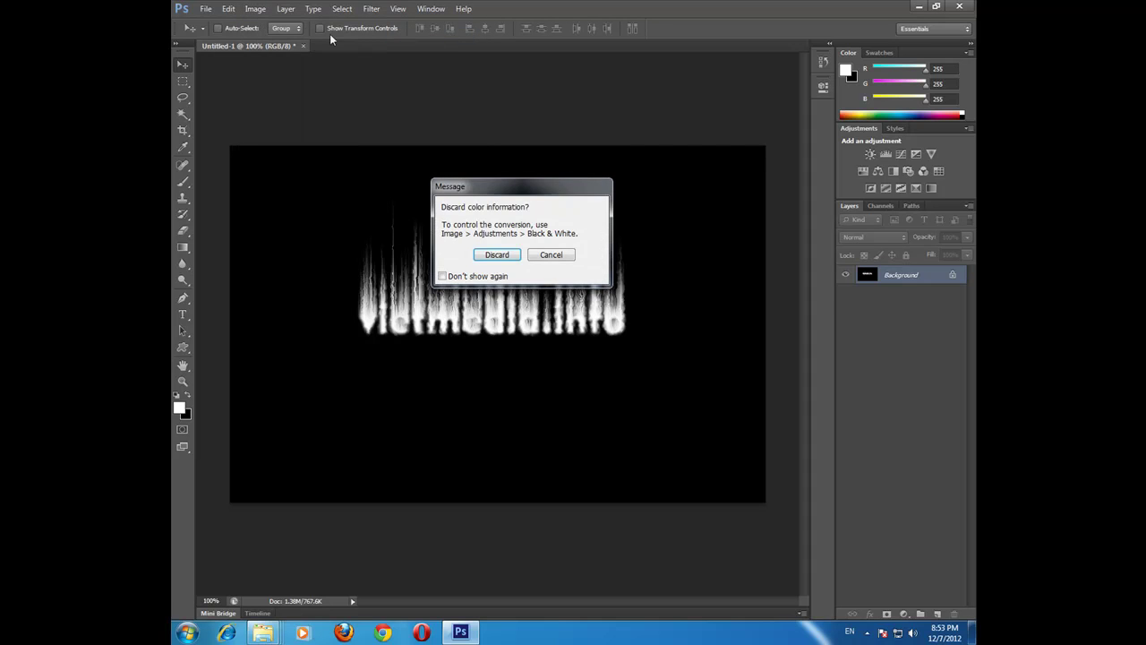
click(510, 256)
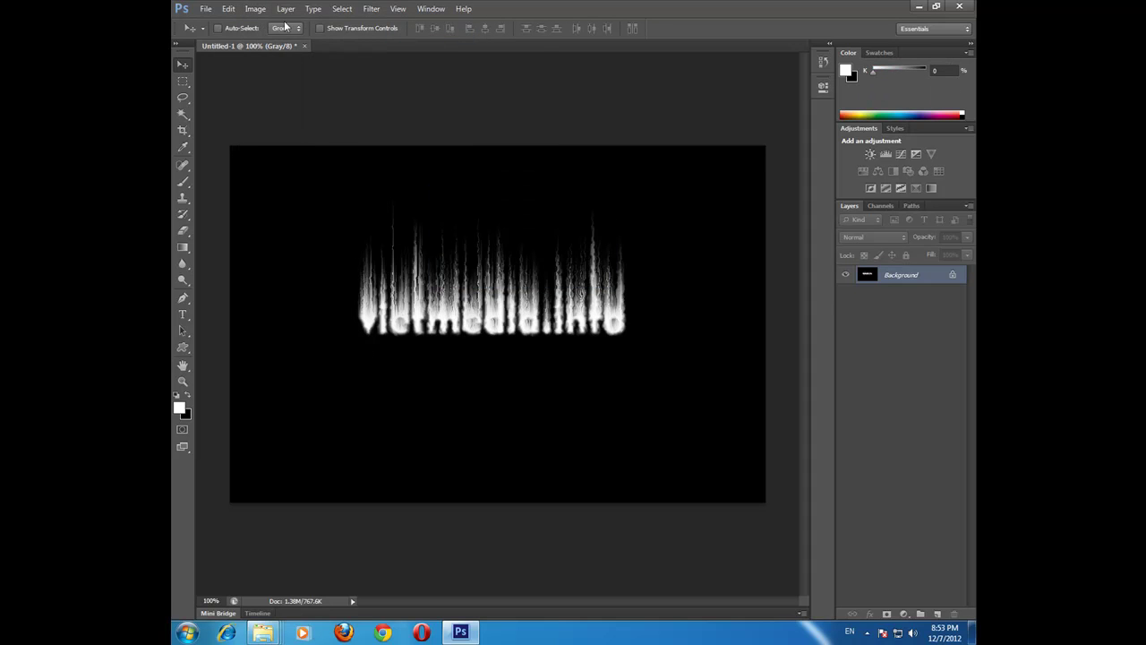
click(248, 13)
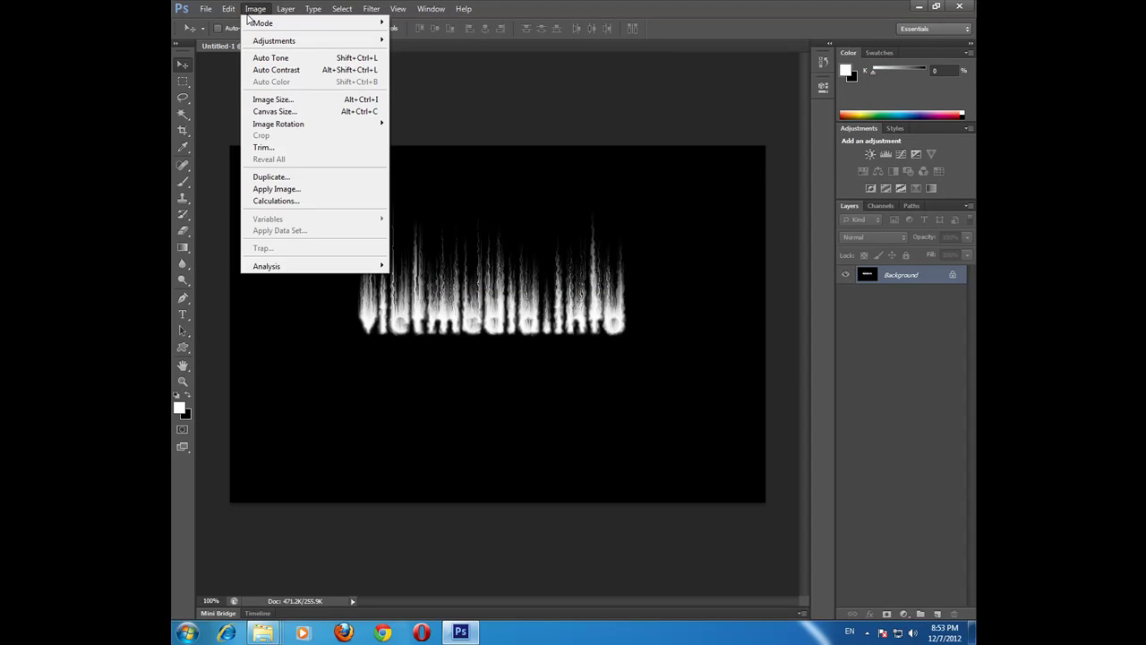
mouse_move(269, 22)
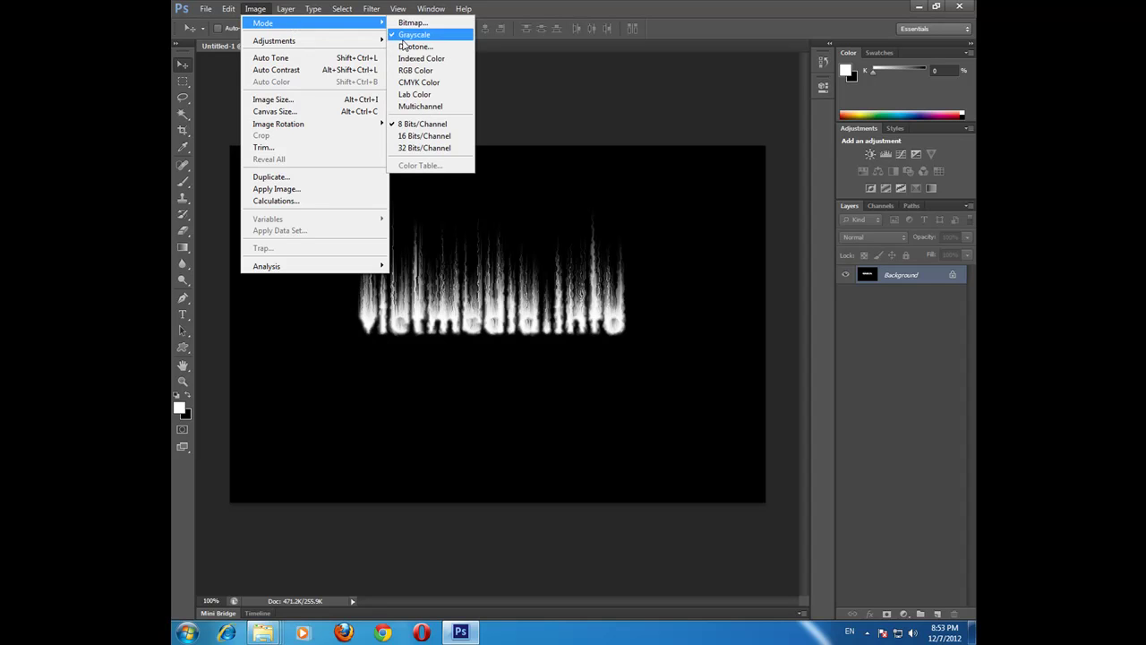
click(419, 60)
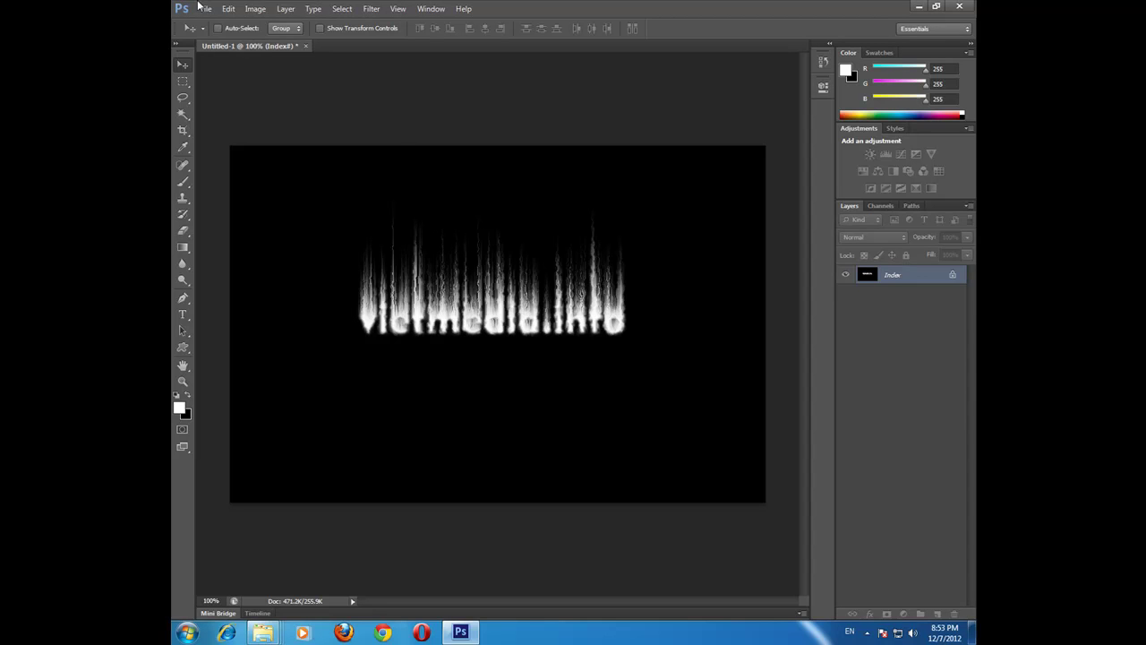
click(256, 9)
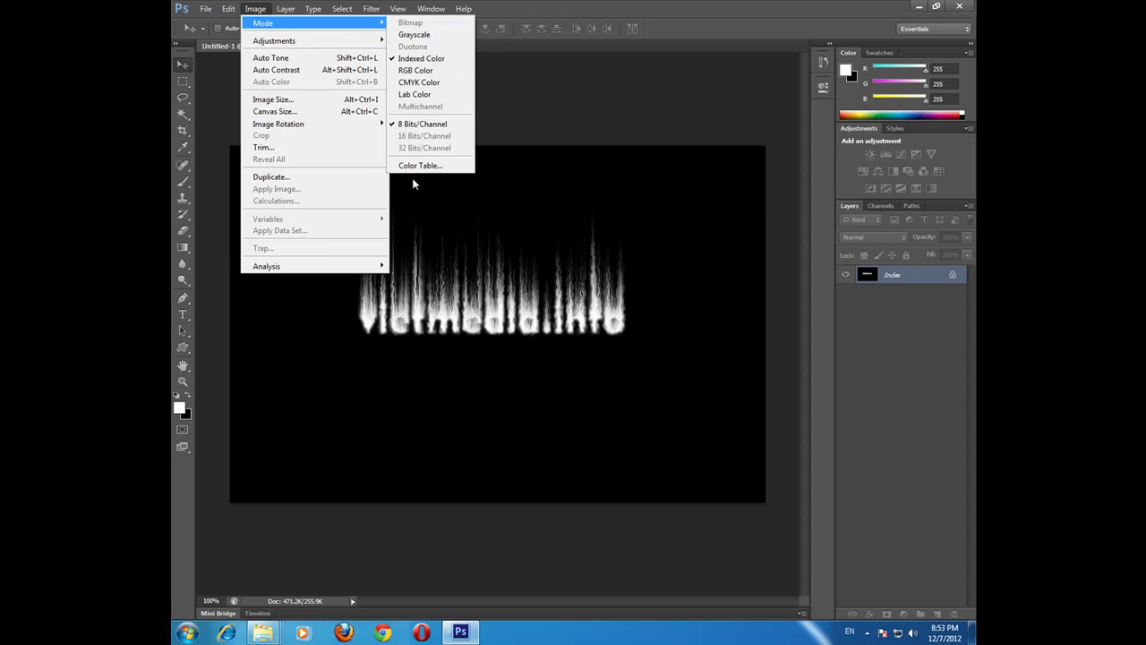
Apply the Black Body colour table to the indexed image to colour the text orange-yellow.
mouse_move(269, 24)
click(417, 166)
click(562, 165)
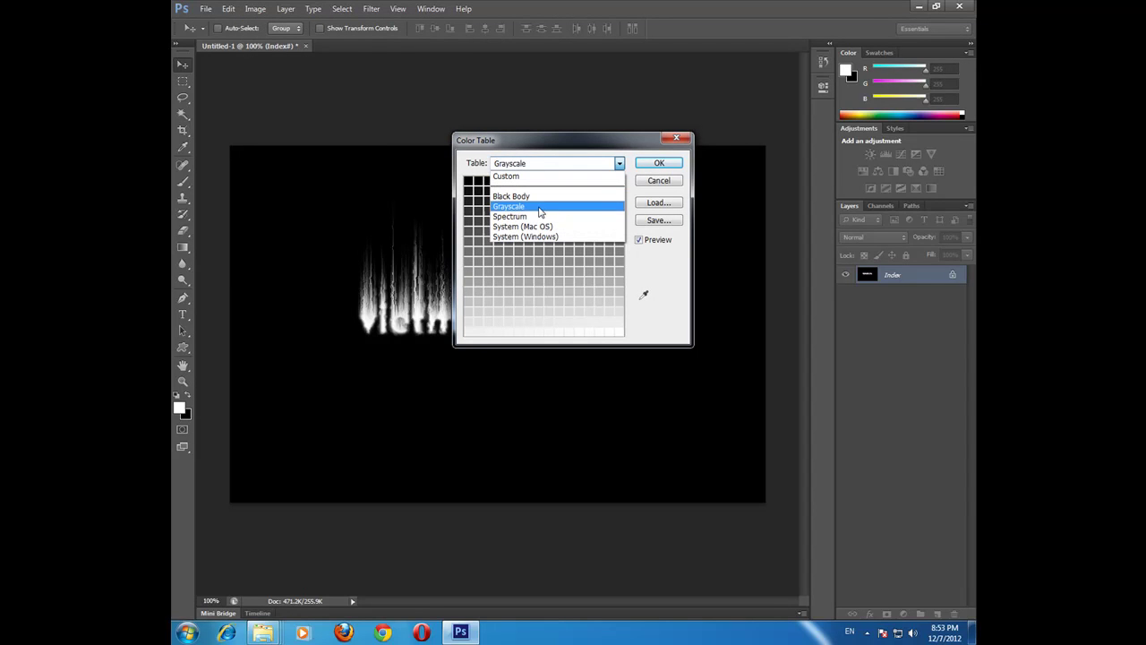
click(541, 196)
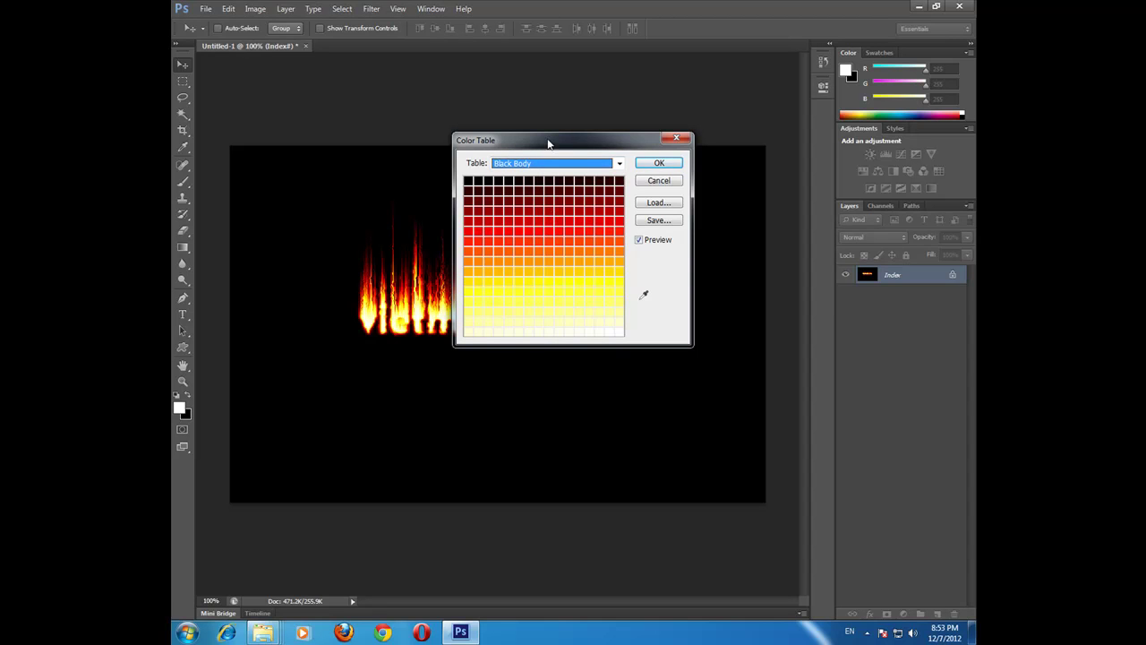
click(669, 168)
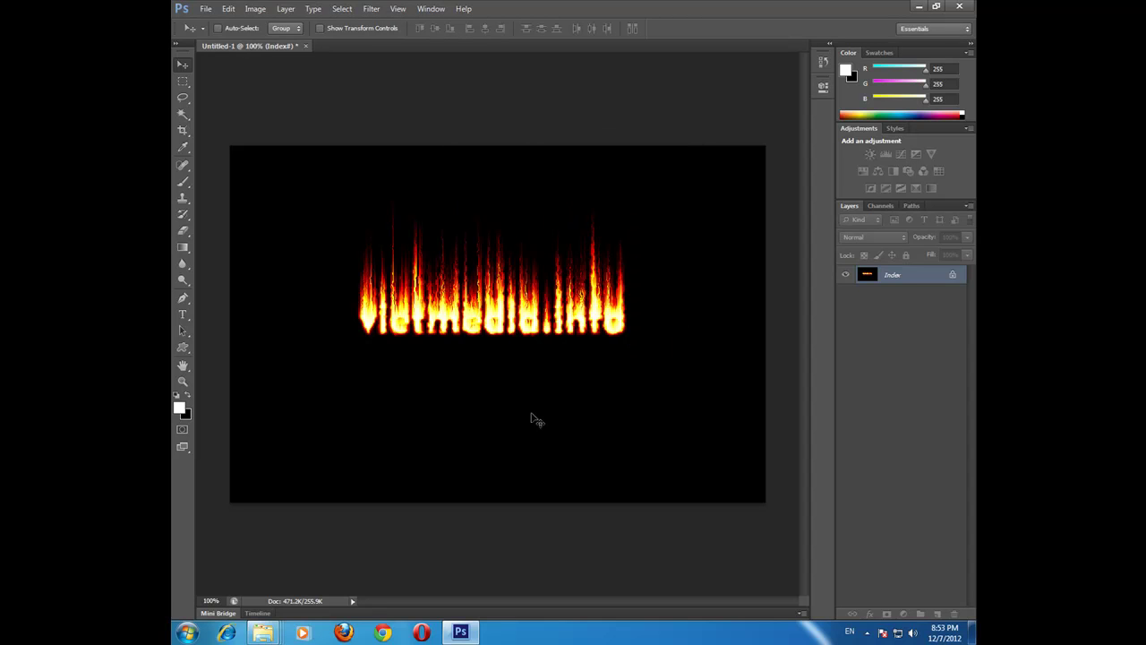